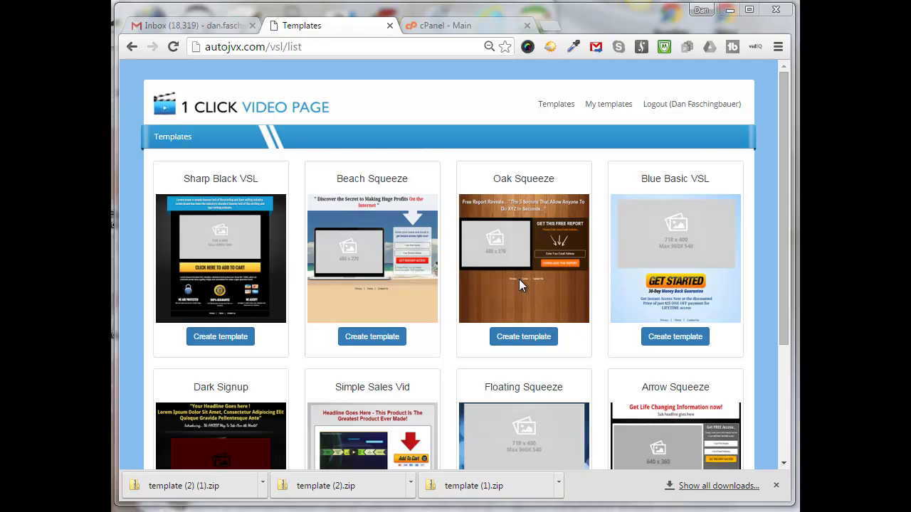
# Step: Start a new page from the Oak Squeeze template and title it 'titandemo'
pyautogui.click(512, 340)
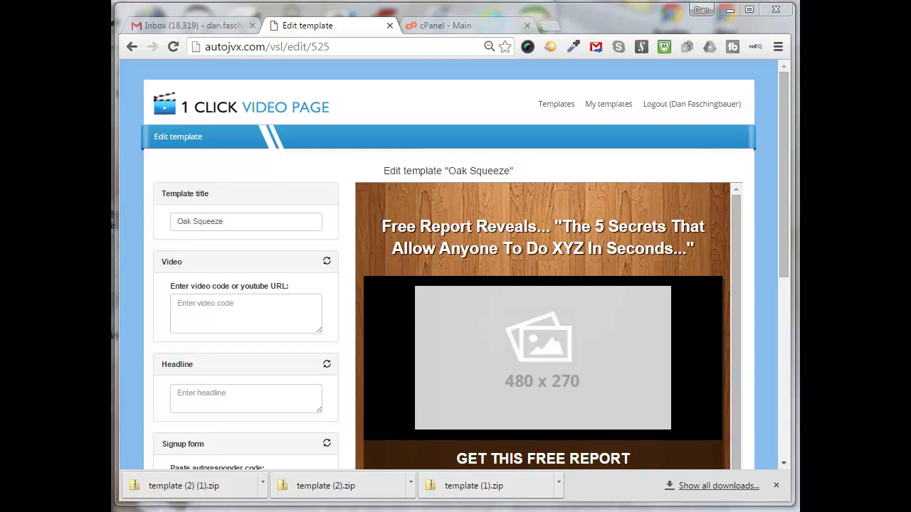
pyautogui.click(193, 193)
pyautogui.write('titandemo')
# Step: Paste the YouTube link into the video code box and refresh the preview to embed it
pyautogui.click(176, 304)
pyautogui.rightClick(177, 303)
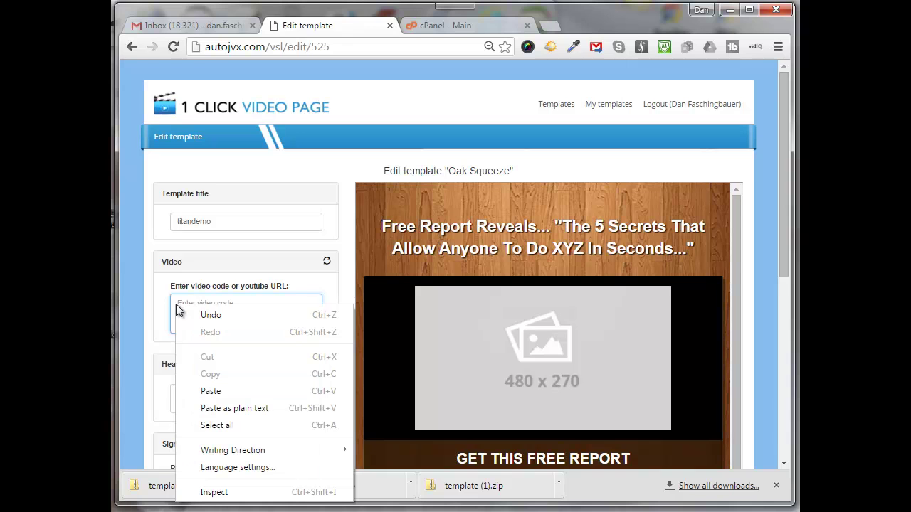
pyautogui.click(207, 392)
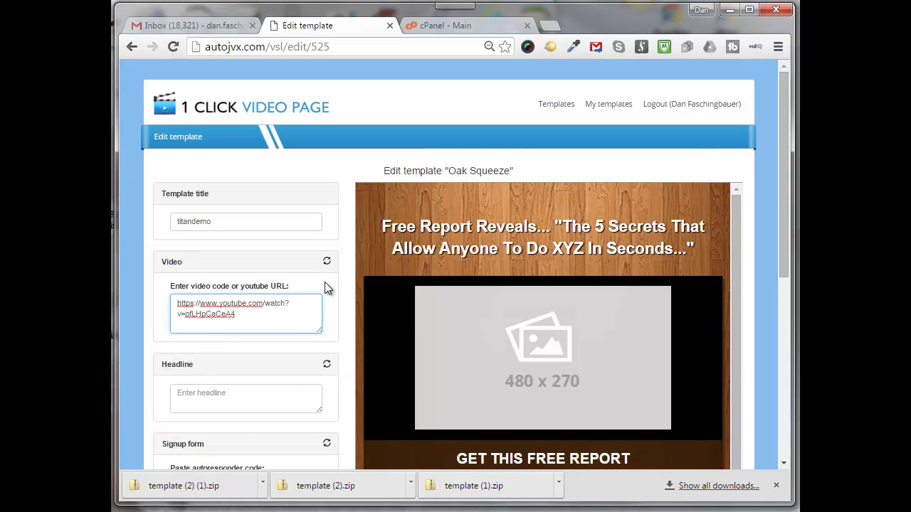
pyautogui.click(327, 262)
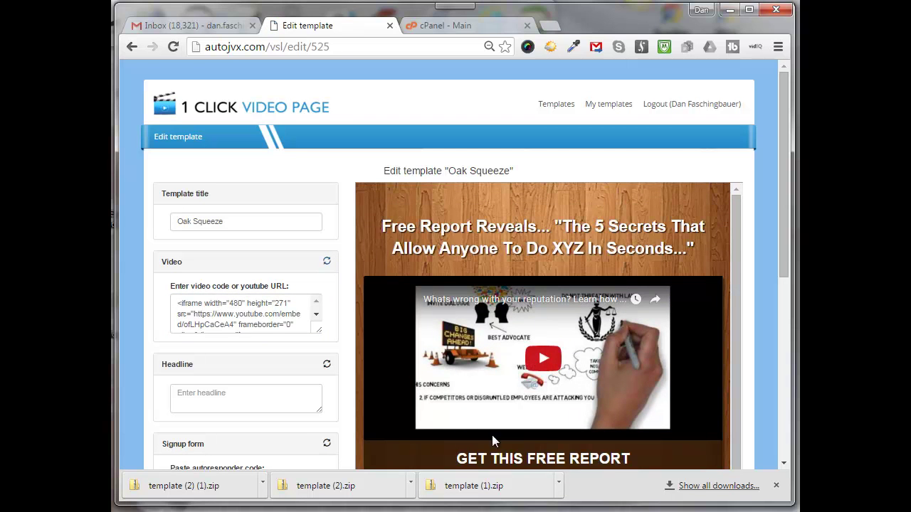
# Step: Apply the 'Protect Your Online Reputation' headline and scroll through the preview to check it
pyautogui.scroll(-1, 214, 285)
pyautogui.scroll(-1, 212, 284)
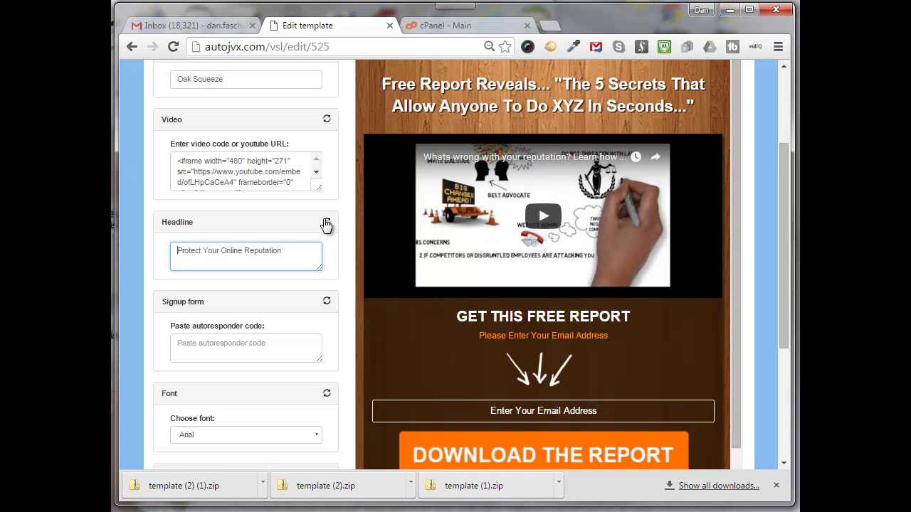
pyautogui.click(327, 222)
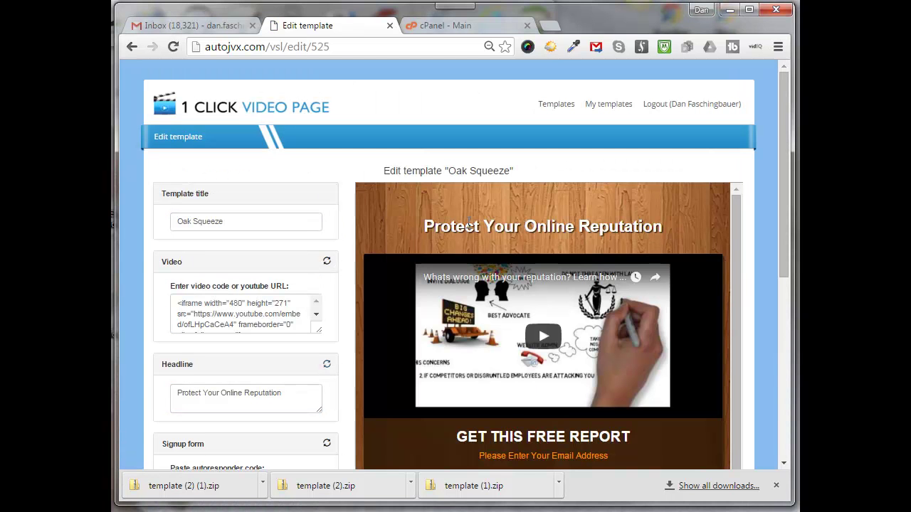
pyautogui.scroll(-3, 559, 237)
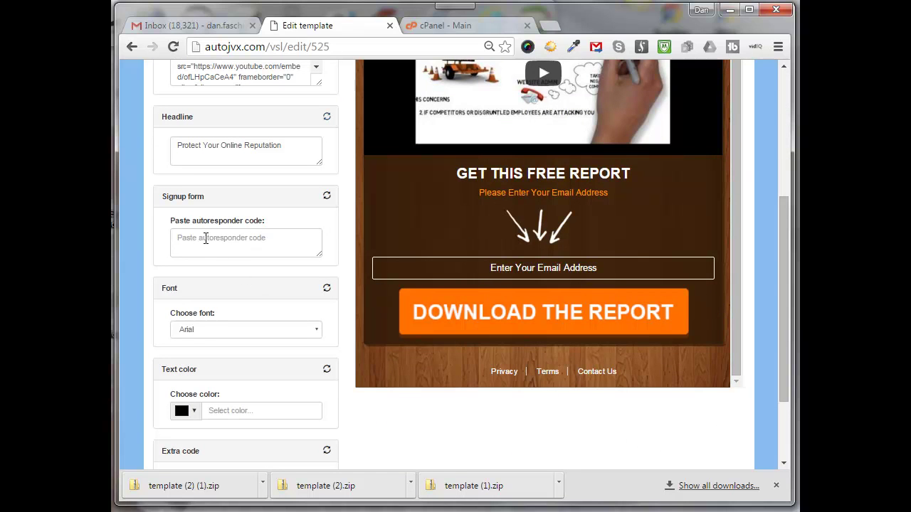
pyautogui.scroll(-2, 205, 238)
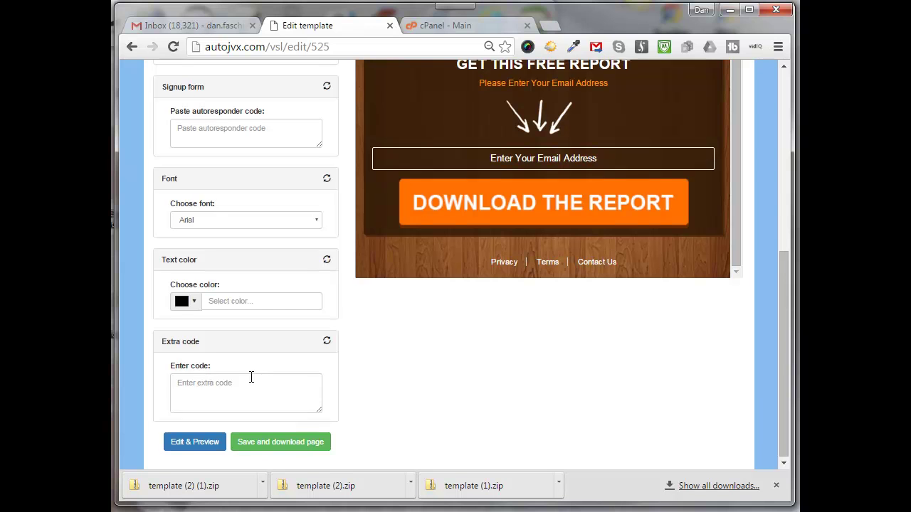
pyautogui.scroll(3, 251, 379)
pyautogui.scroll(1, 250, 378)
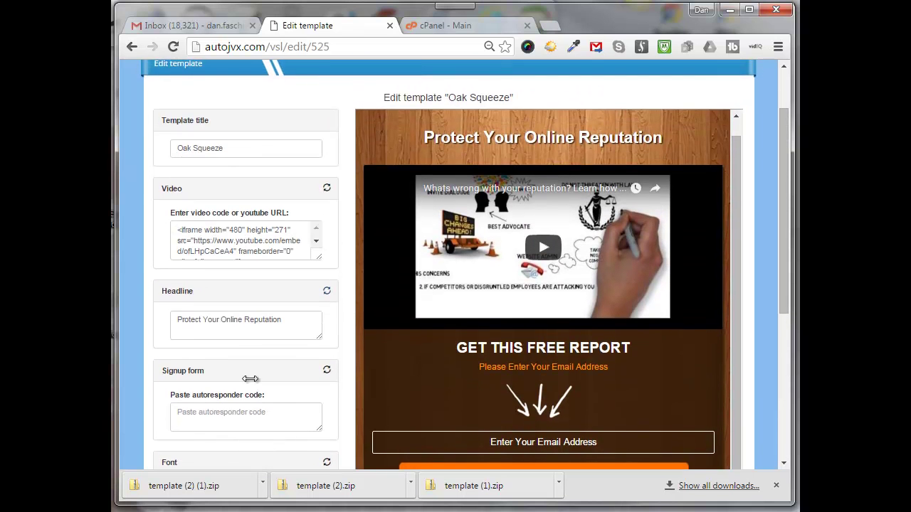
# Step: Save the titandemo page so it is ready to download as a zip
pyautogui.scroll(1, 249, 377)
pyautogui.scroll(1, 249, 377)
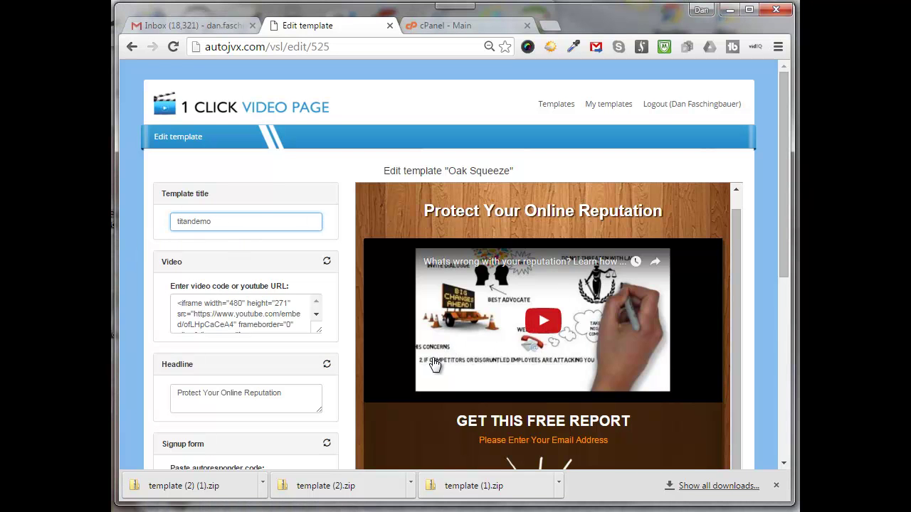
pyautogui.scroll(-5, 429, 364)
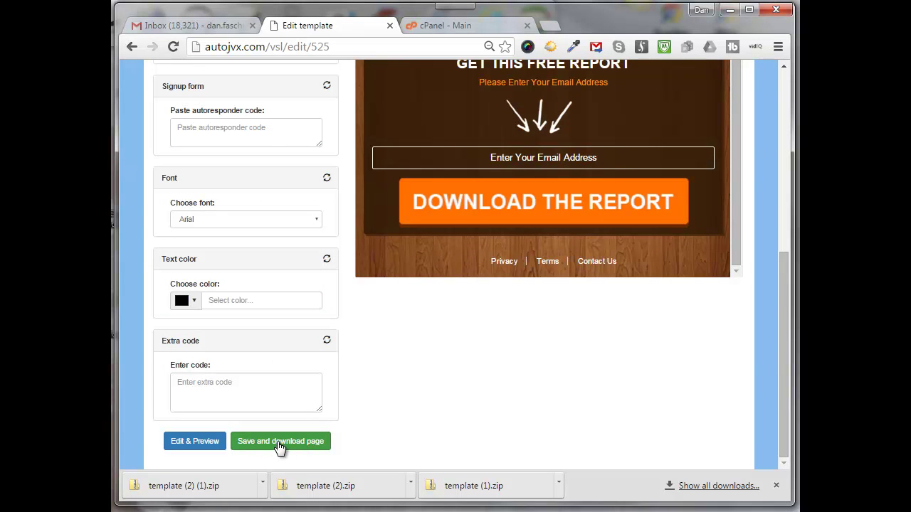
pyautogui.click(278, 447)
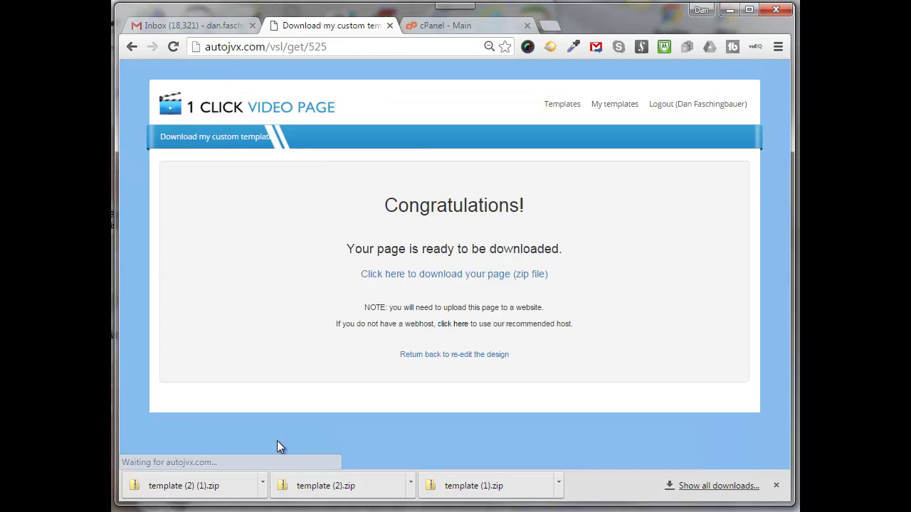
# Step: Download the page zip and copy it into the DANNYJUNK folder
pyautogui.click(431, 276)
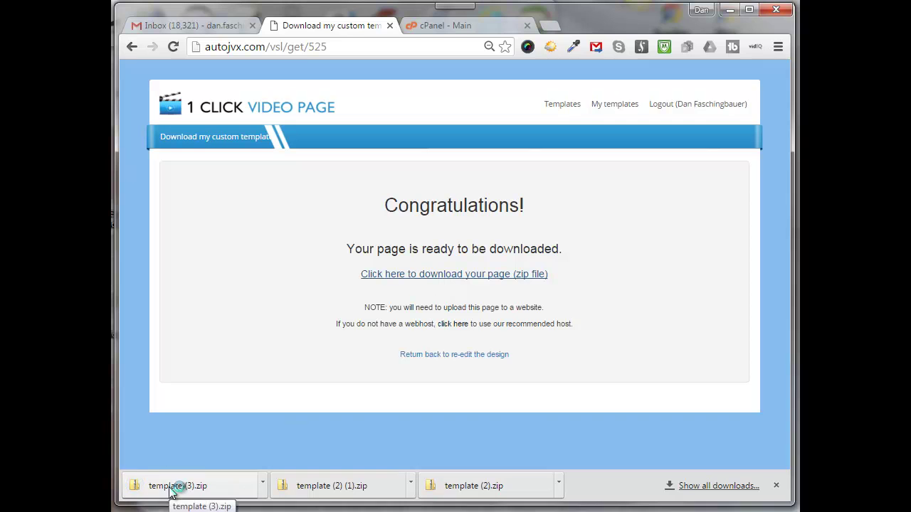
pyautogui.moveTo(195, 18); pyautogui.dragTo(613, 20)
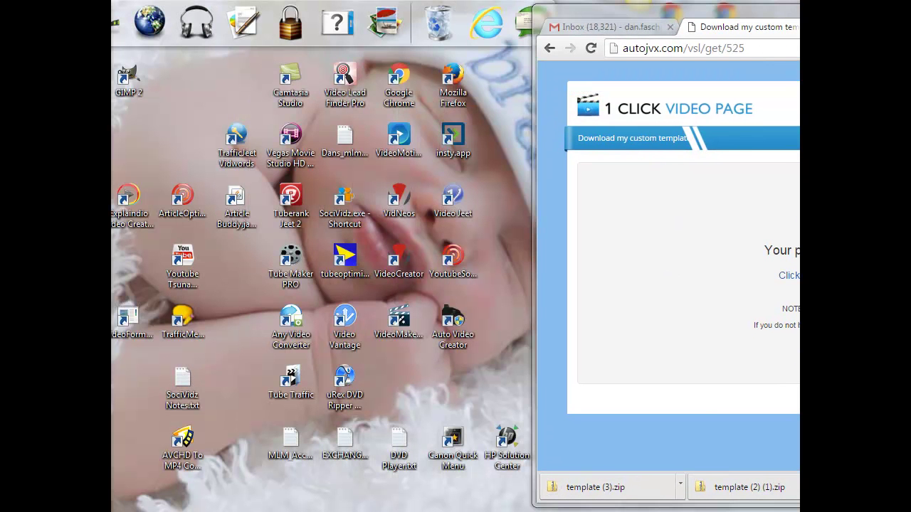
pyautogui.click(579, 489)
pyautogui.moveTo(579, 489); pyautogui.dragTo(282, 203)
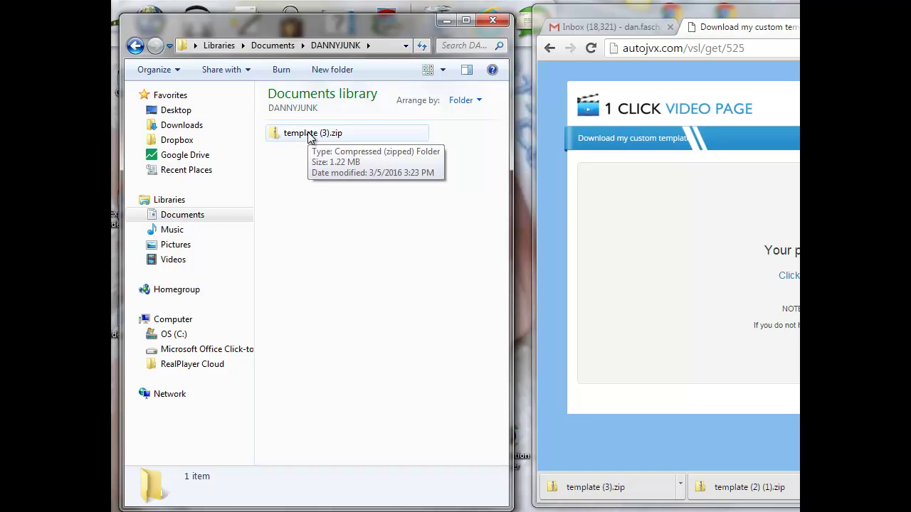
# Step: Rename the downloaded zip to template.zip and bring the browser back into view
pyautogui.click(309, 134)
pyautogui.rightClick(310, 134)
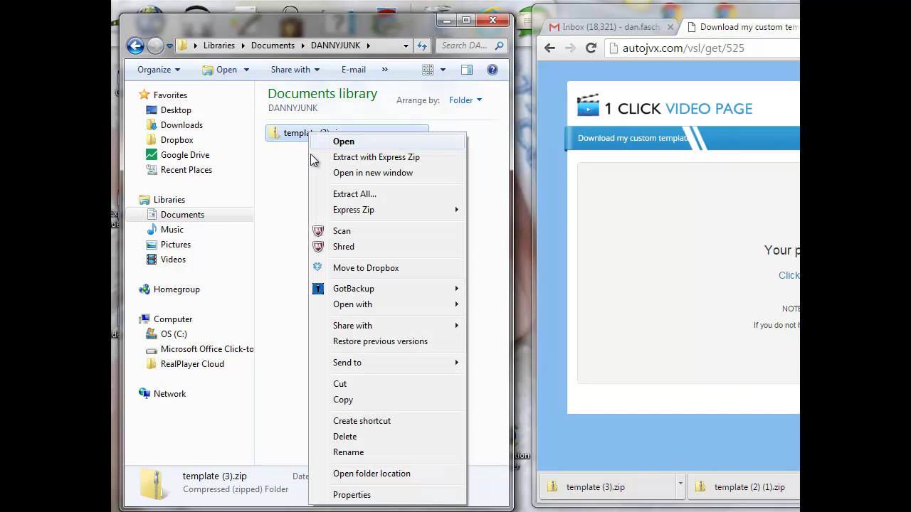
pyautogui.click(348, 452)
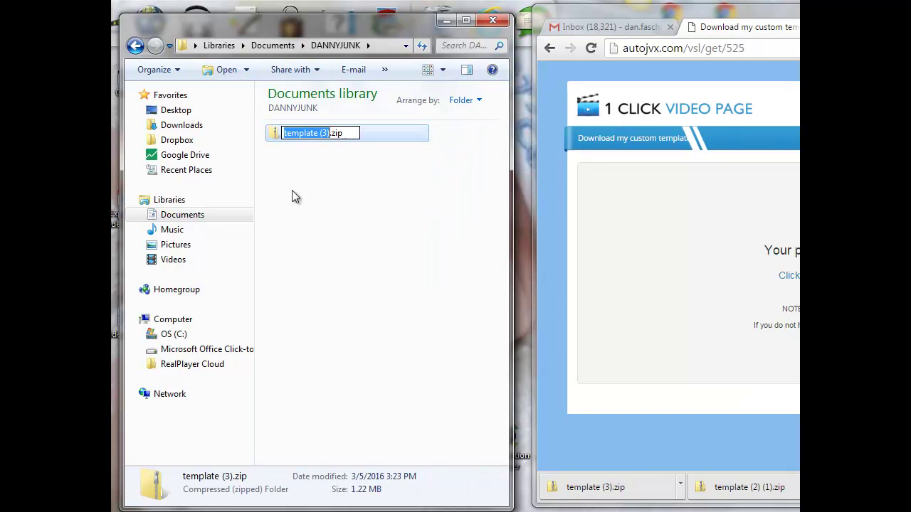
pyautogui.click(329, 135)
pyautogui.press('BackSpace')
pyautogui.press('BackSpace')
pyautogui.press('BackSpace')
pyautogui.press('BackSpace')
pyautogui.press('BackSpace')
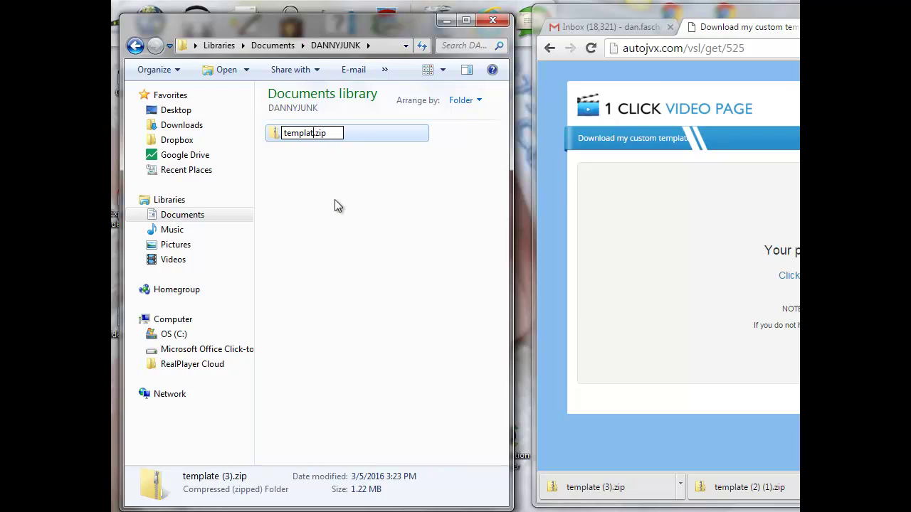
pyautogui.write('e')
pyautogui.click(446, 20)
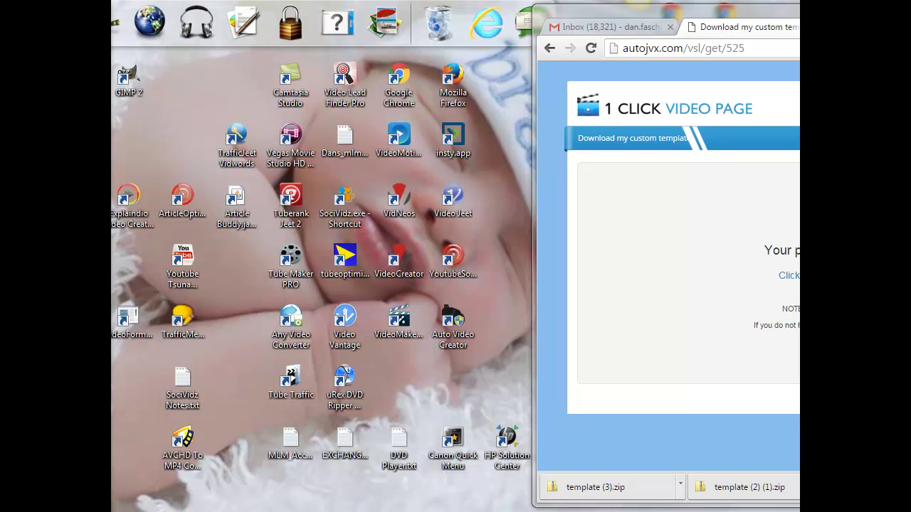
pyautogui.moveTo(612, 10); pyautogui.dragTo(278, 13)
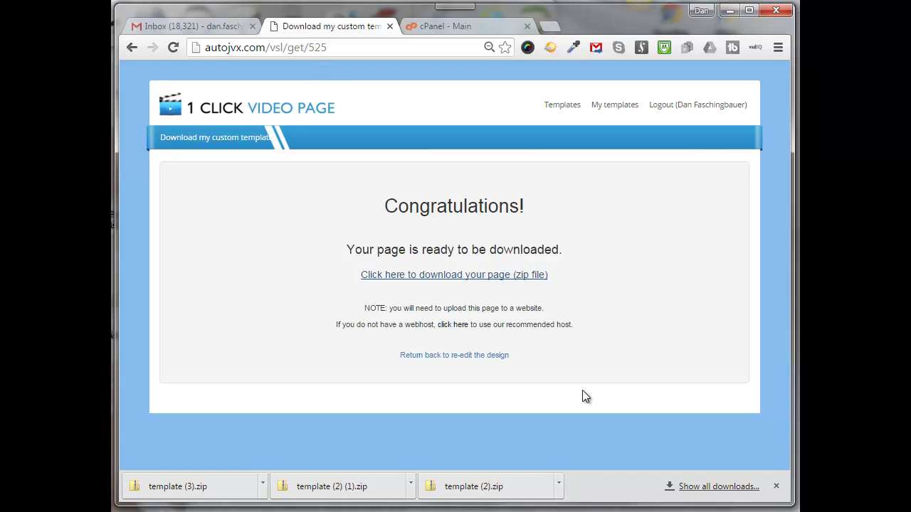
# Step: Go to the cPanel home page and open File Manager on the home directory
pyautogui.click(426, 23)
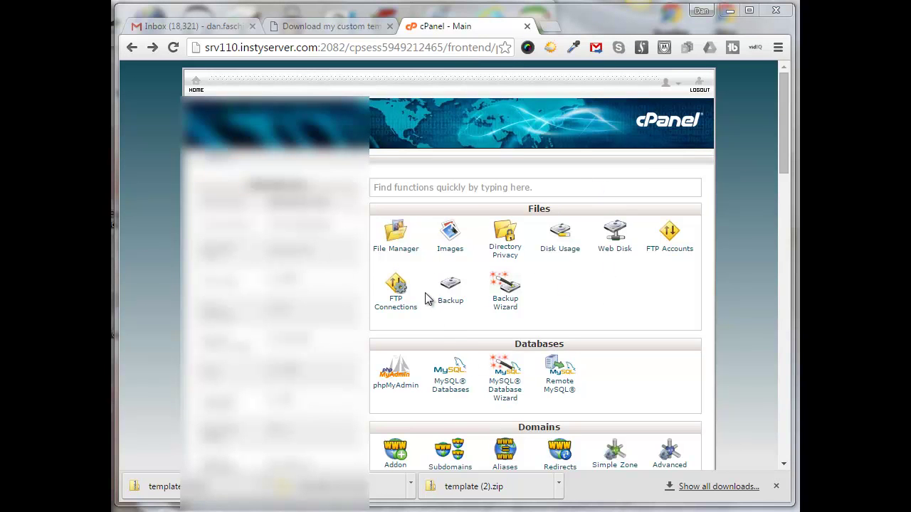
pyautogui.click(394, 240)
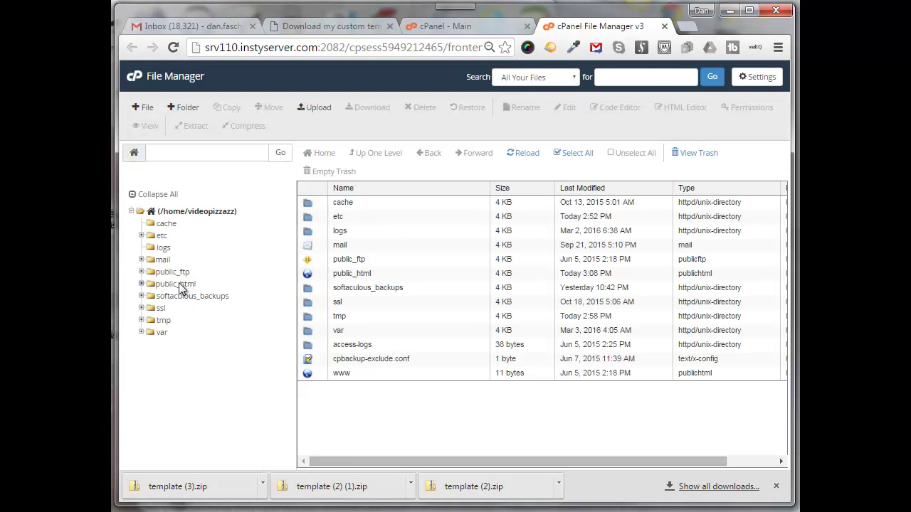
# Step: Create a new folder named titandemo inside public_html
pyautogui.click(169, 284)
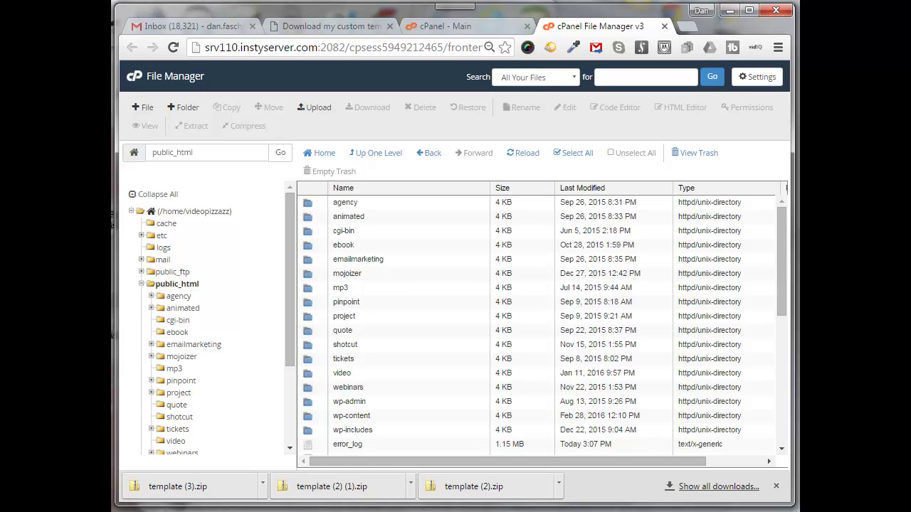
pyautogui.click(183, 109)
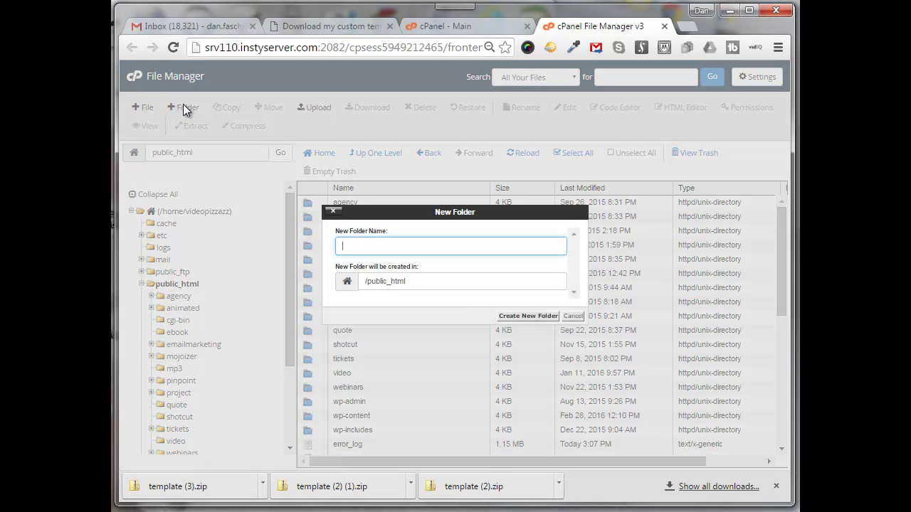
pyautogui.click(349, 247)
pyautogui.write('titandemo')
pyautogui.click(520, 321)
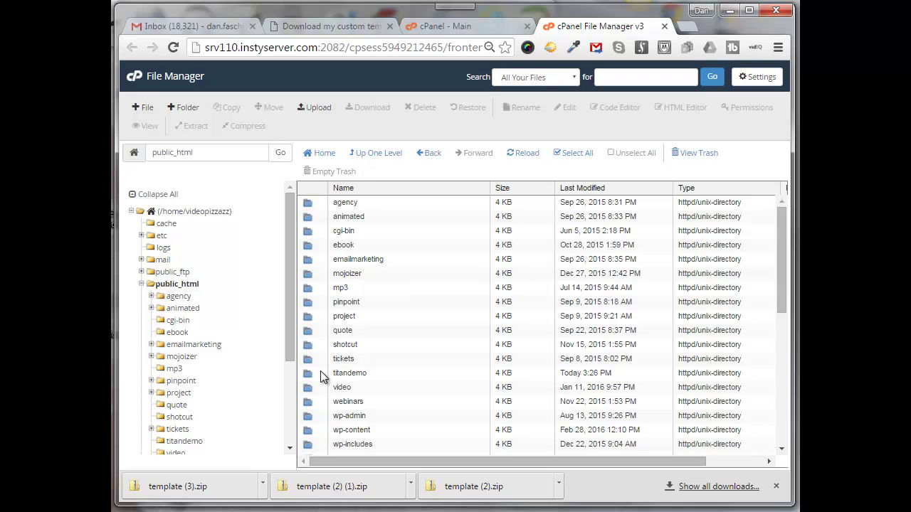
# Step: Open titandemo and upload template.zip into it by dragging from Explorer
pyautogui.click(320, 375)
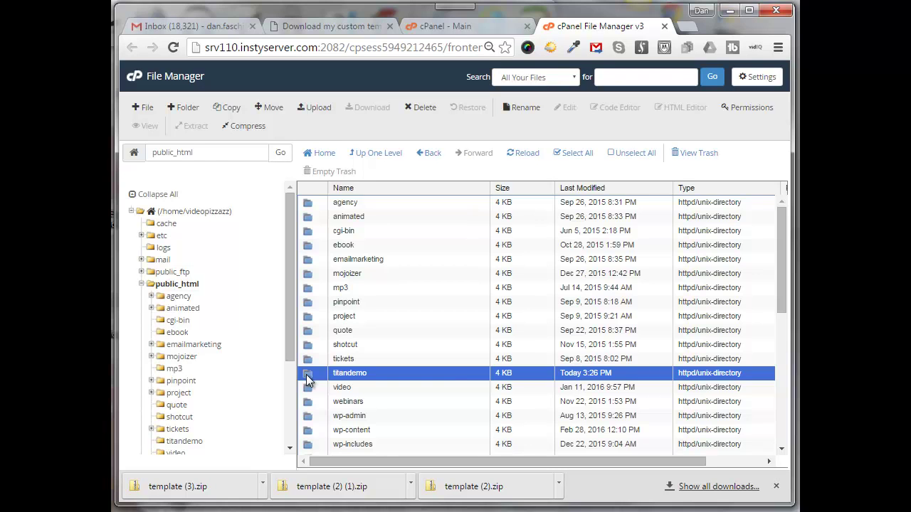
pyautogui.doubleClick(308, 378)
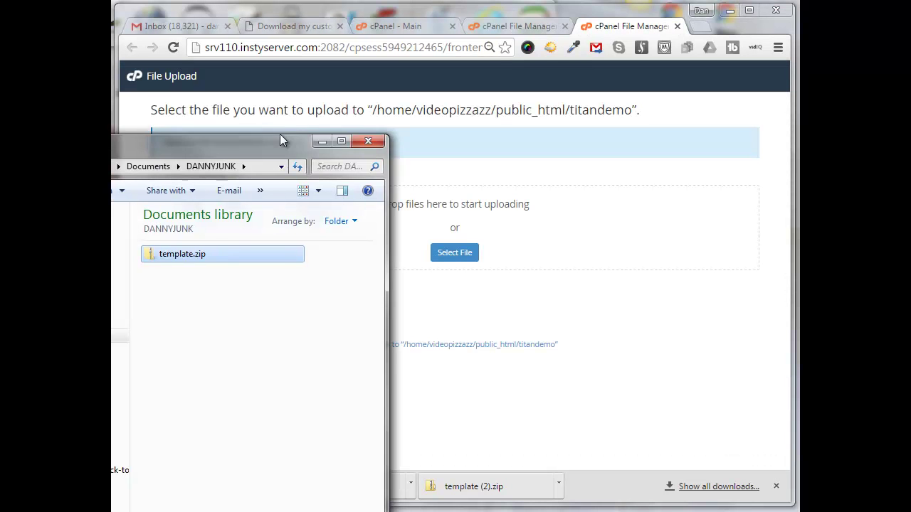
pyautogui.moveTo(280, 134); pyautogui.dragTo(260, 171)
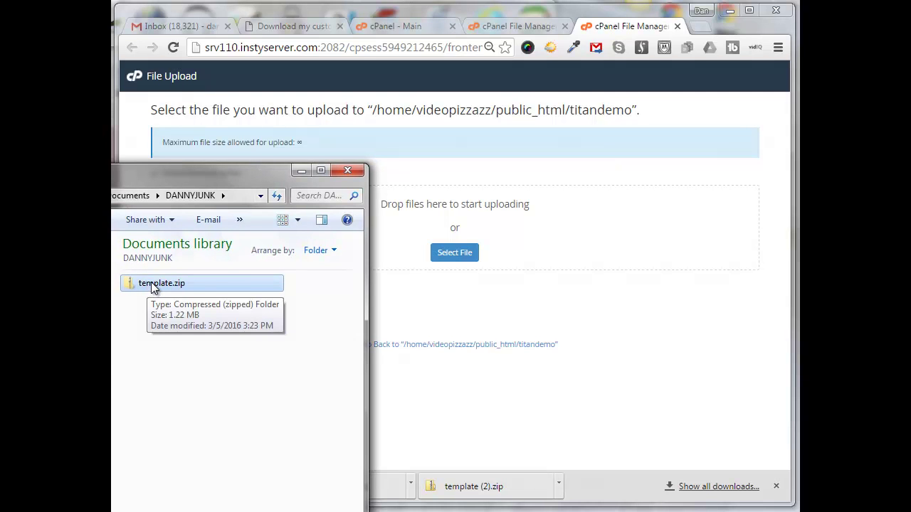
pyautogui.moveTo(153, 286); pyautogui.dragTo(463, 260)
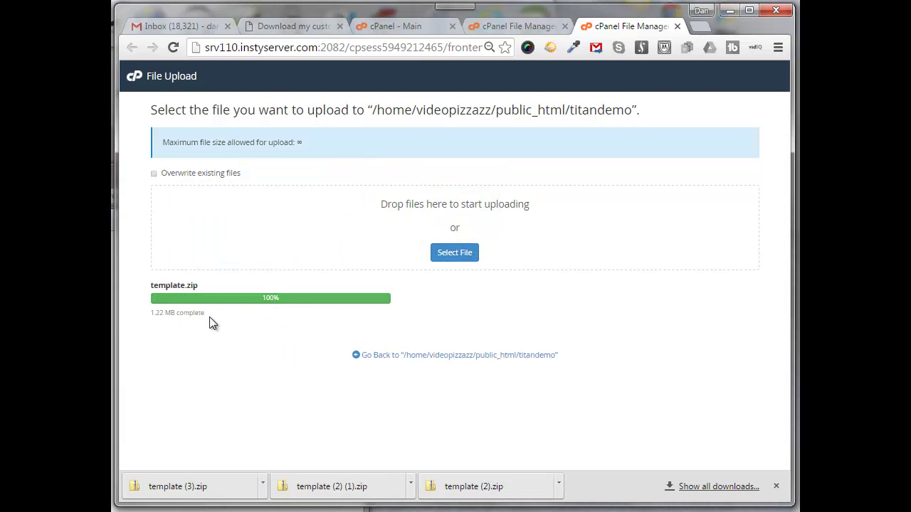
pyautogui.click(378, 362)
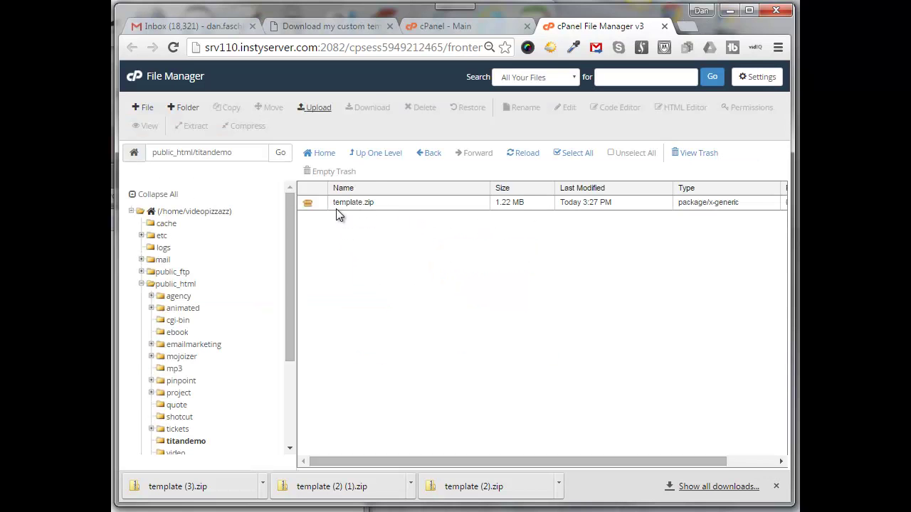
# Step: Extract template.zip into titandemo and close the extraction results
pyautogui.moveTo(336, 207); pyautogui.dragTo(172, 158)
pyautogui.click(308, 205)
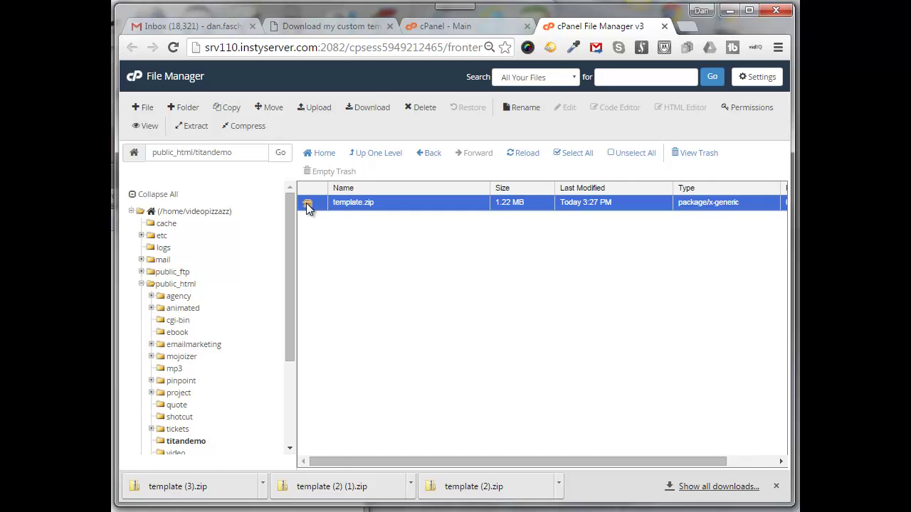
pyautogui.click(193, 126)
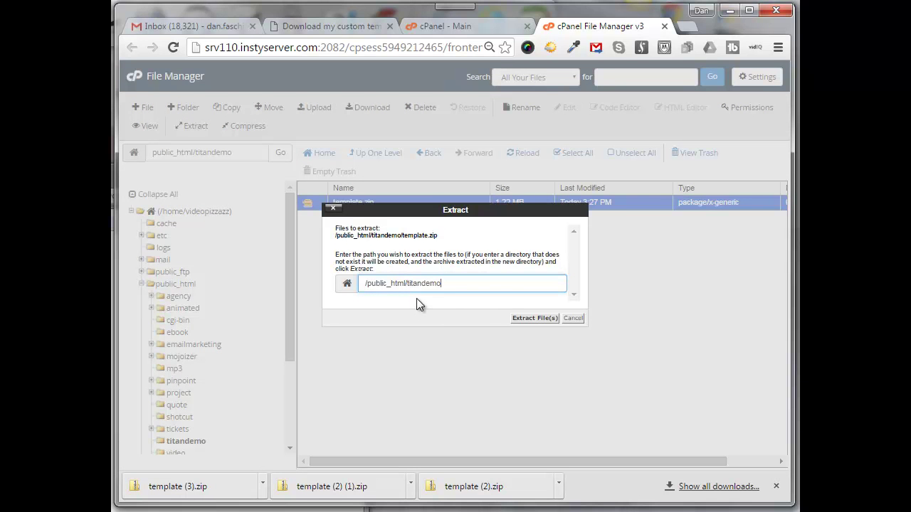
pyautogui.click(530, 320)
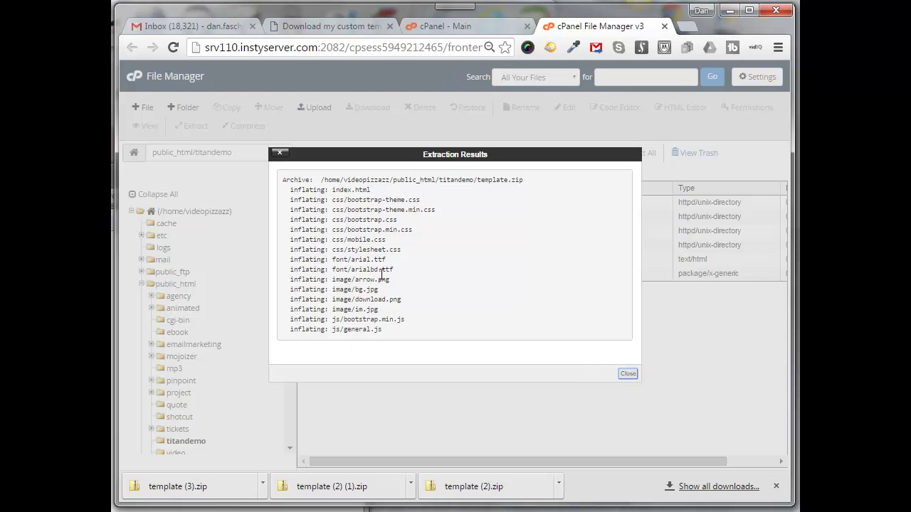
pyautogui.click(626, 375)
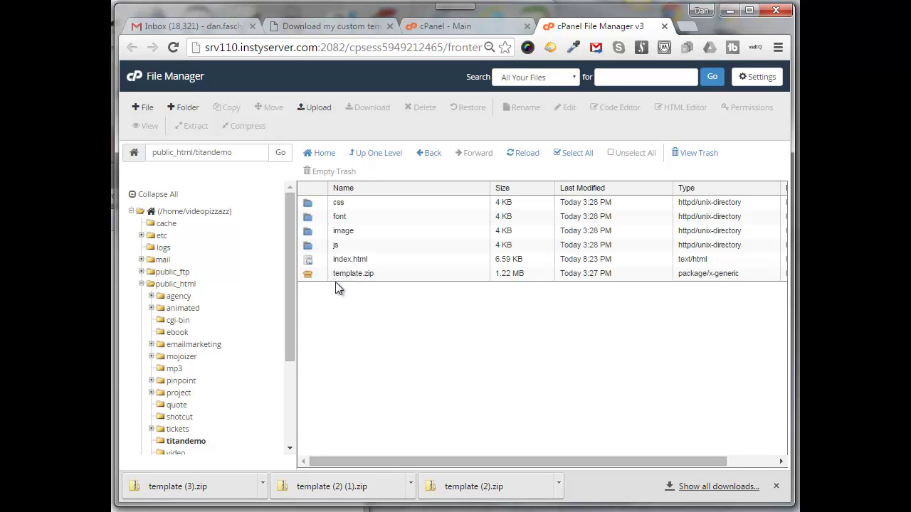
pyautogui.click(374, 159)
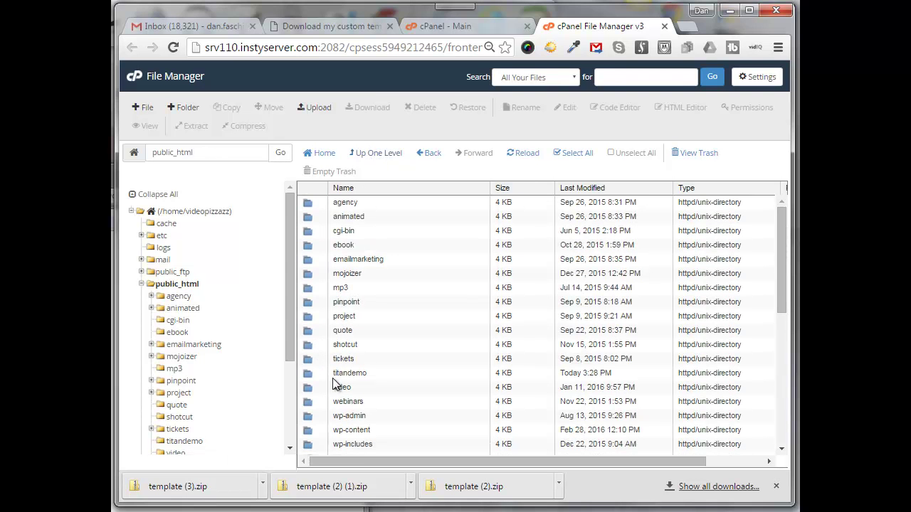
pyautogui.doubleClick(308, 379)
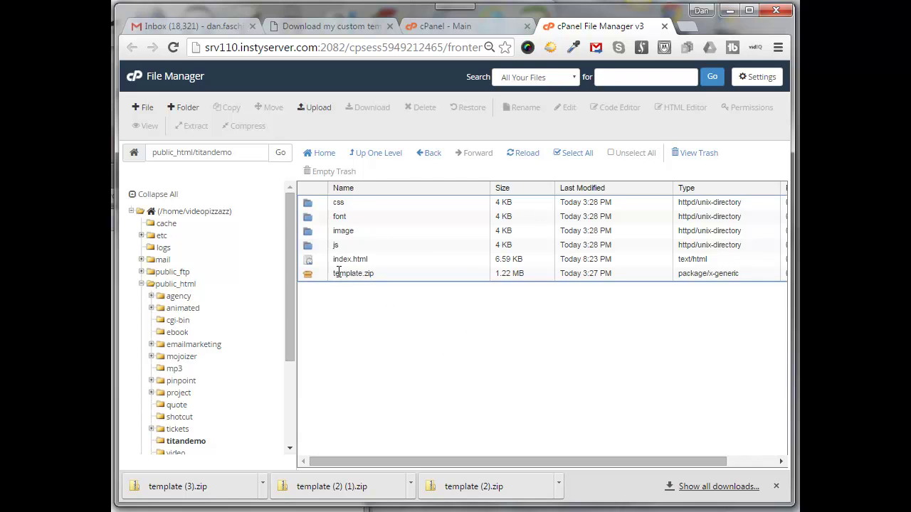
# Step: Delete template.zip from titandemo, confirming the move to trash
pyautogui.click(307, 277)
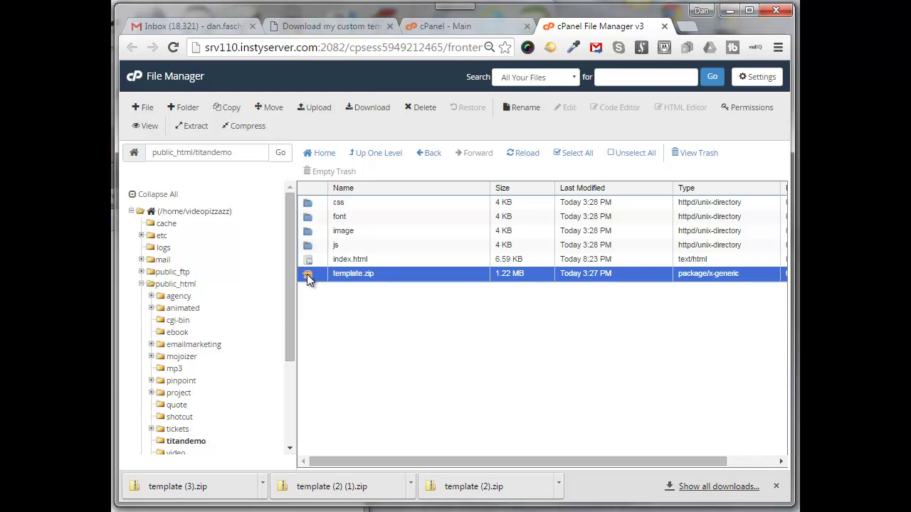
pyautogui.click(421, 107)
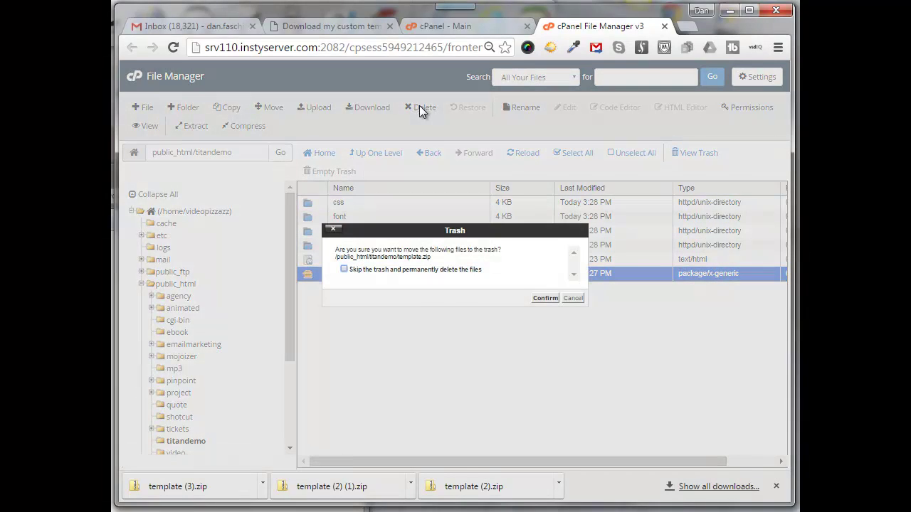
pyautogui.click(545, 300)
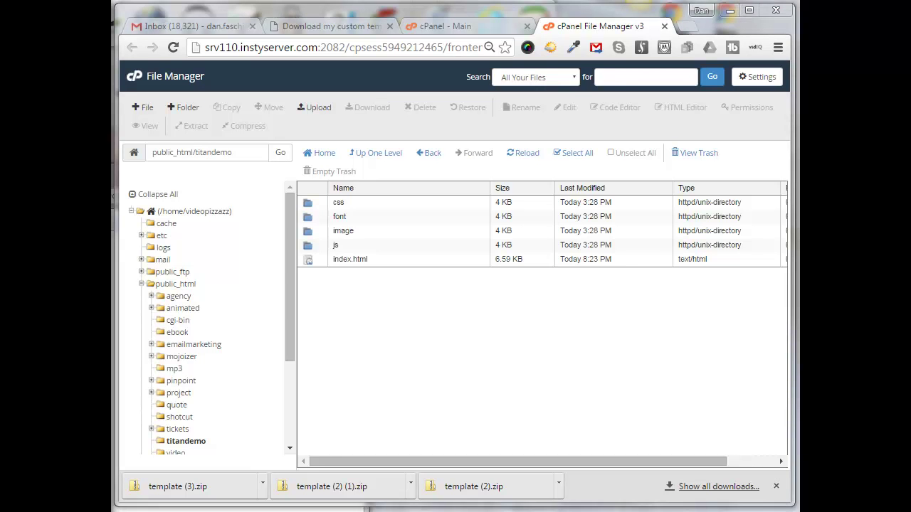
pyautogui.click(687, 25)
# Step: Load videopizzazz.com/titandemo in a new tab and test its Privacy link
pyautogui.write('videopizzazz.com/titandemo/')
pyautogui.press('Return')
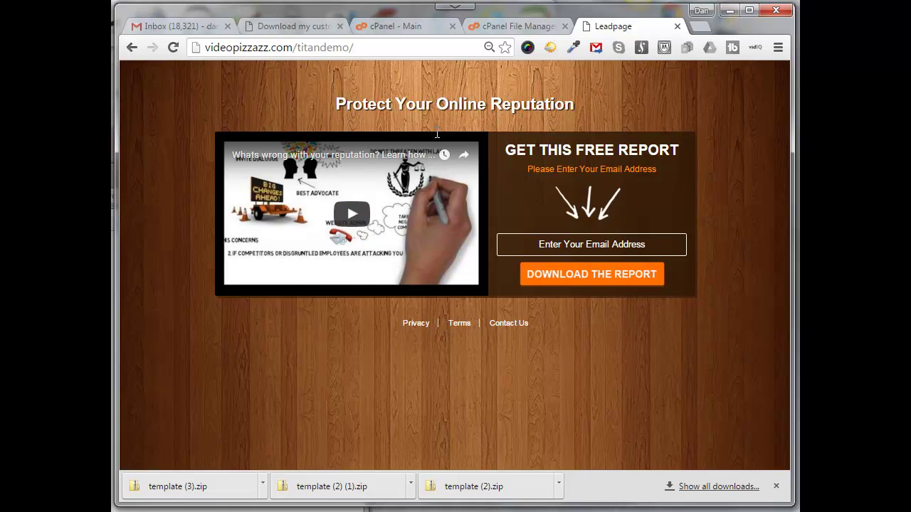
pyautogui.click(418, 325)
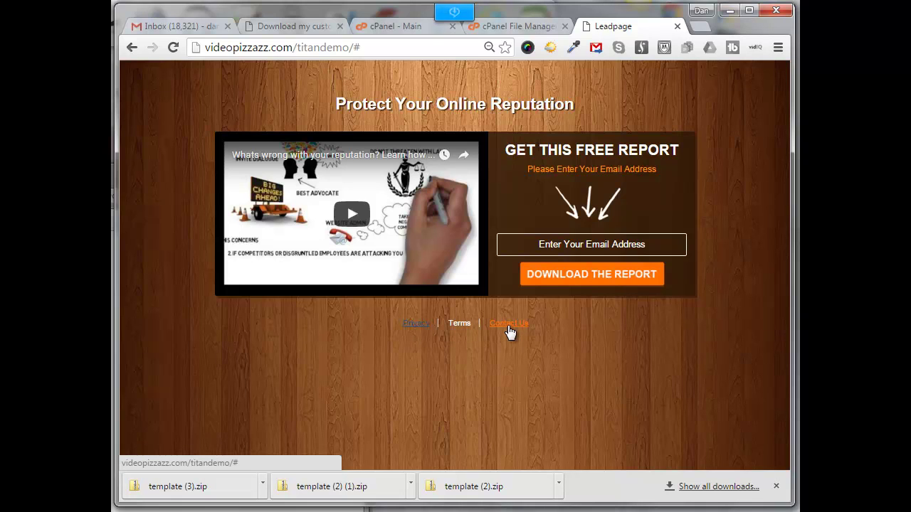
# Step: Close the landing page preview and open titandemo's index.html in the cPanel HTML Editor
pyautogui.click(677, 27)
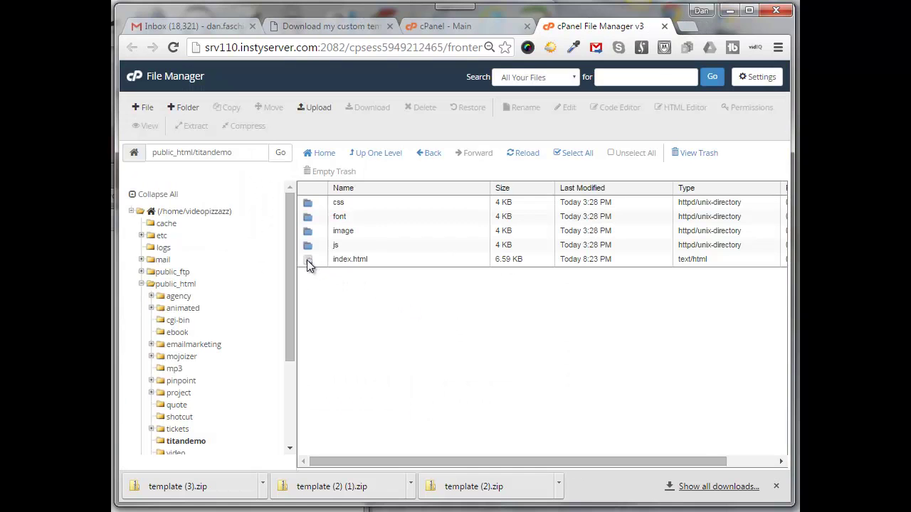
pyautogui.click(308, 261)
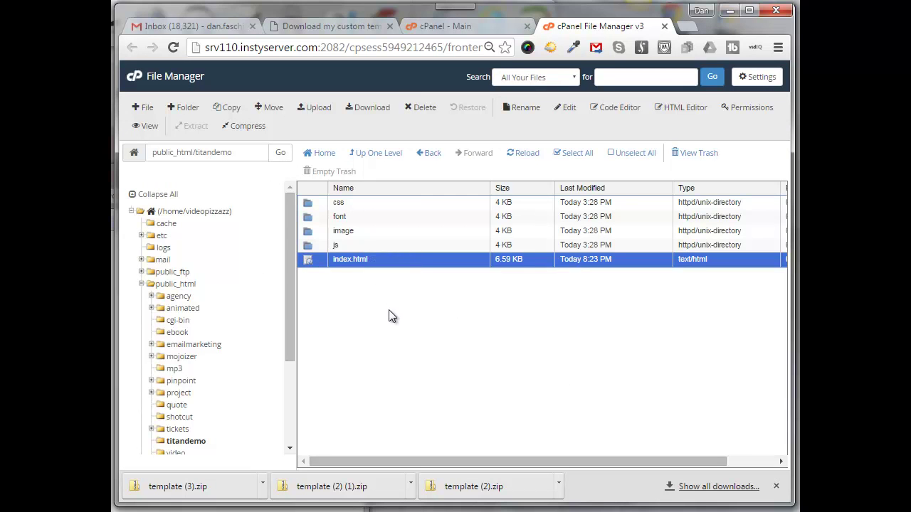
pyautogui.click(675, 111)
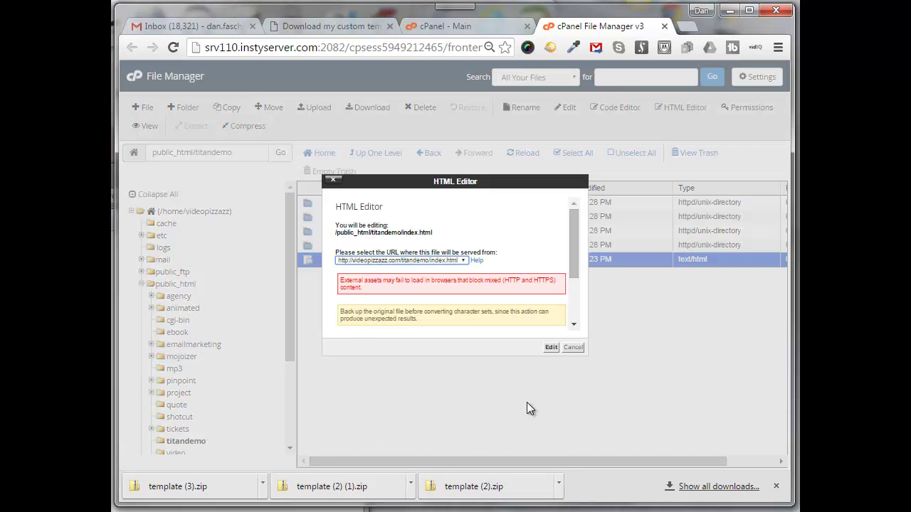
pyautogui.click(550, 347)
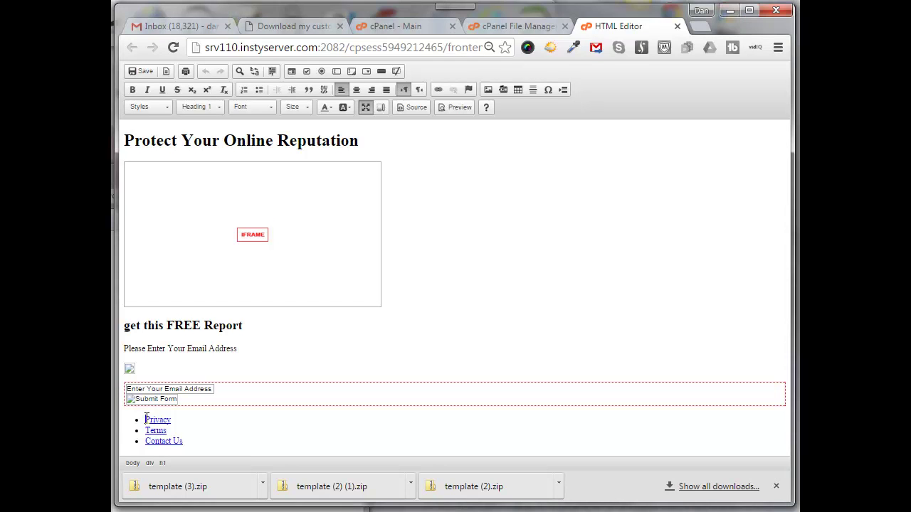
pyautogui.moveTo(144, 419); pyautogui.dragTo(172, 419)
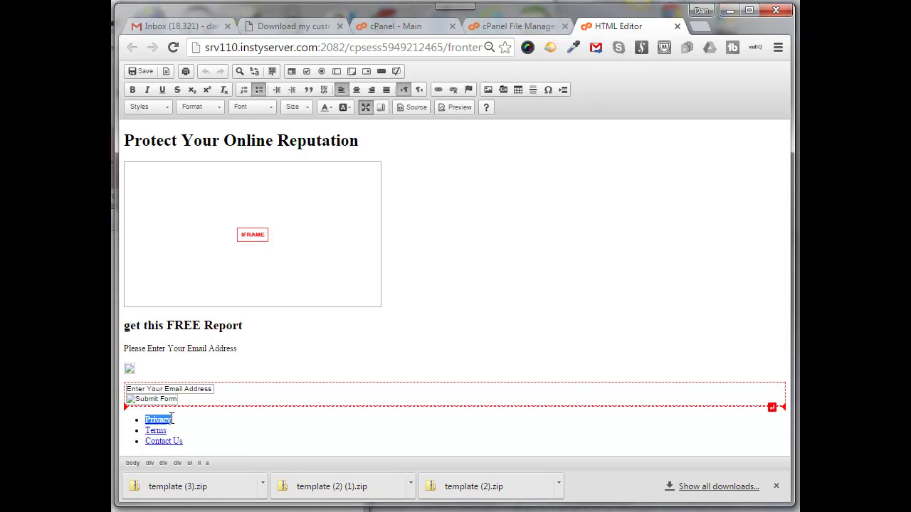
pyautogui.click(436, 89)
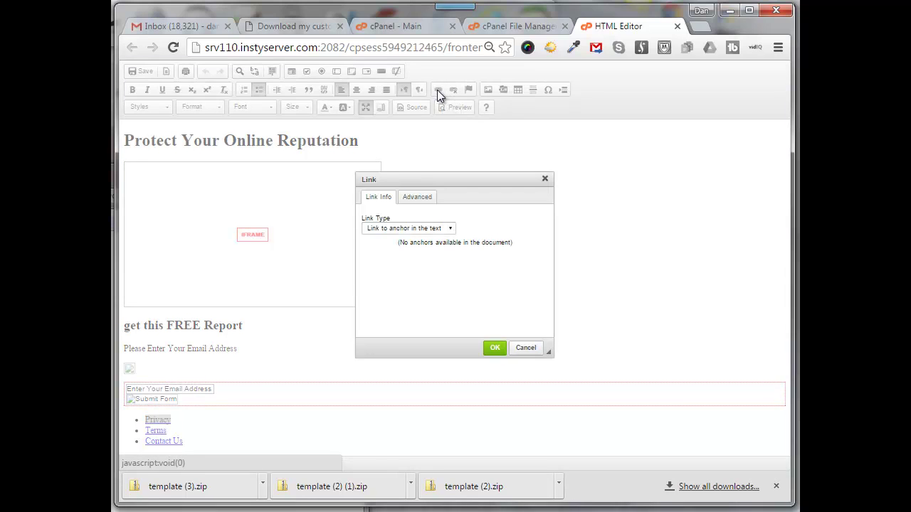
pyautogui.click(450, 229)
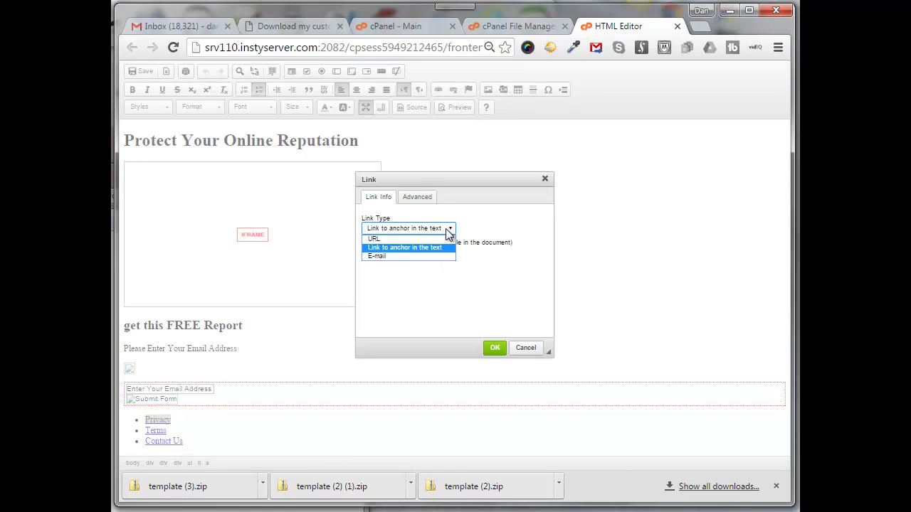
pyautogui.click(376, 239)
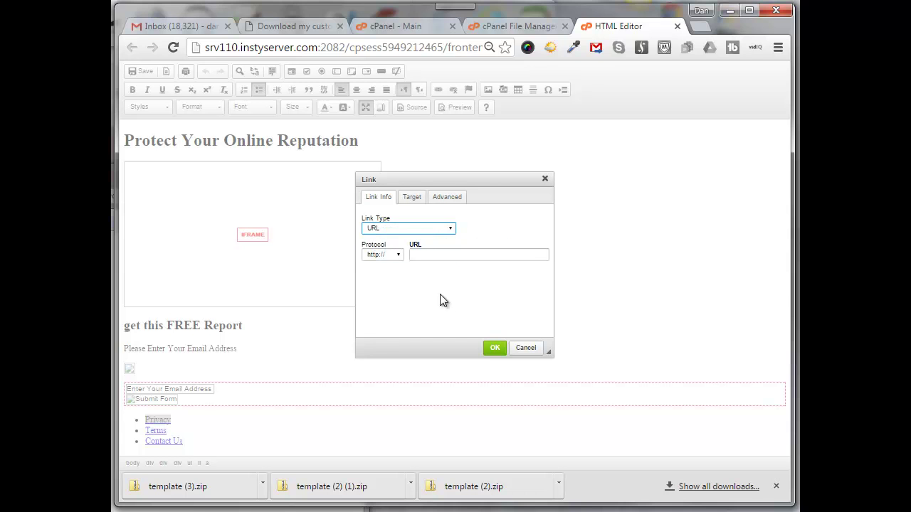
pyautogui.click(421, 254)
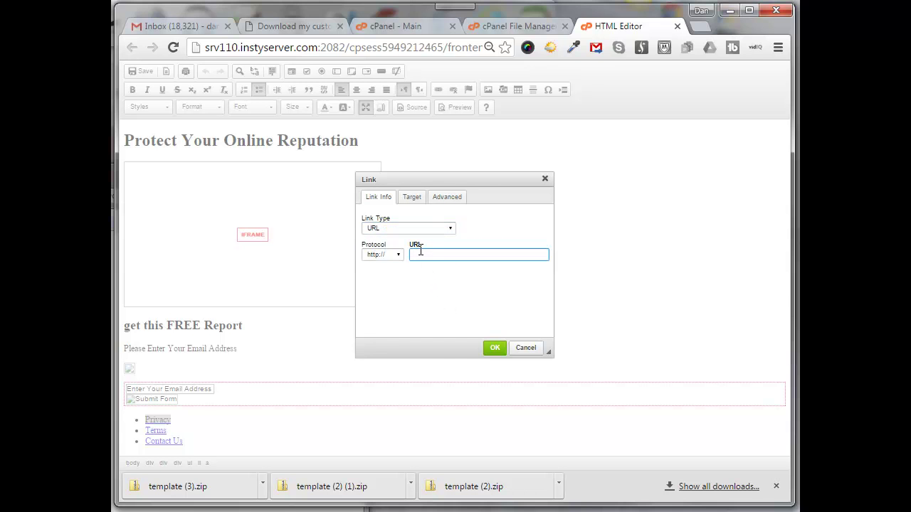
pyautogui.rightClick(421, 254)
pyautogui.click(451, 338)
pyautogui.click(494, 348)
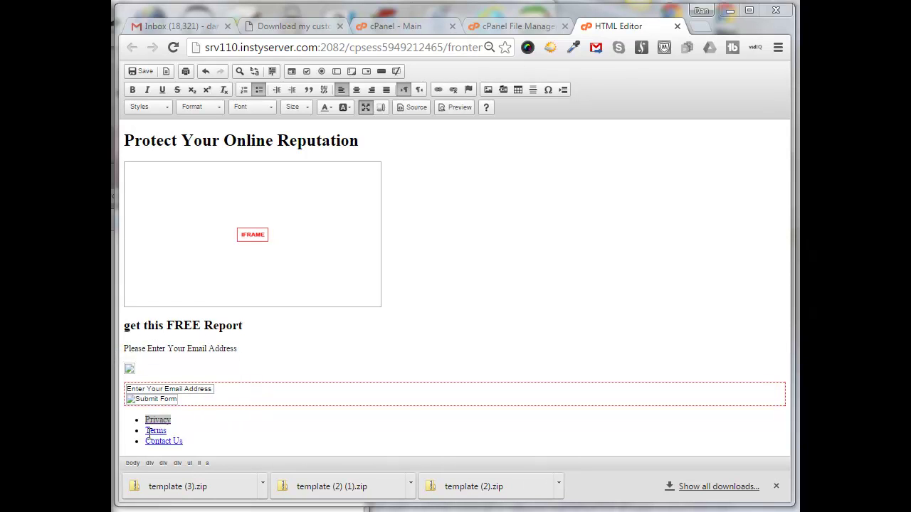
pyautogui.doubleClick(155, 430)
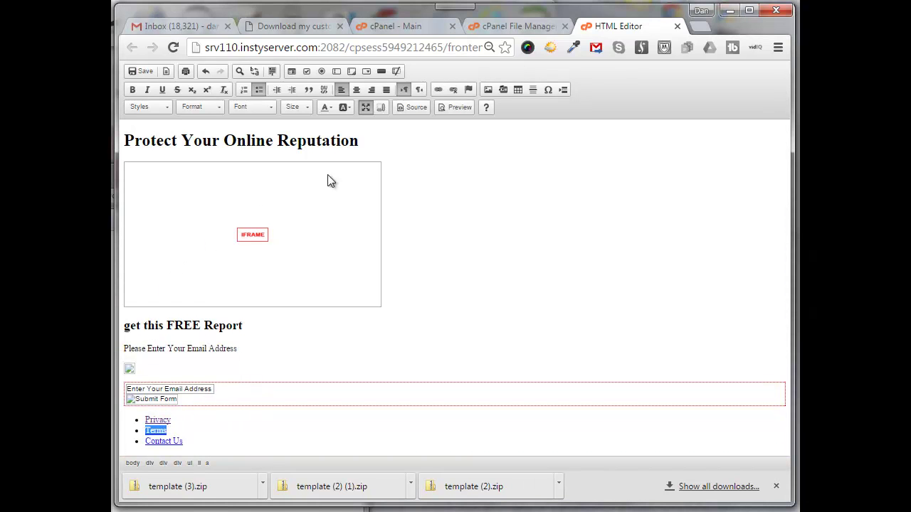
pyautogui.click(437, 89)
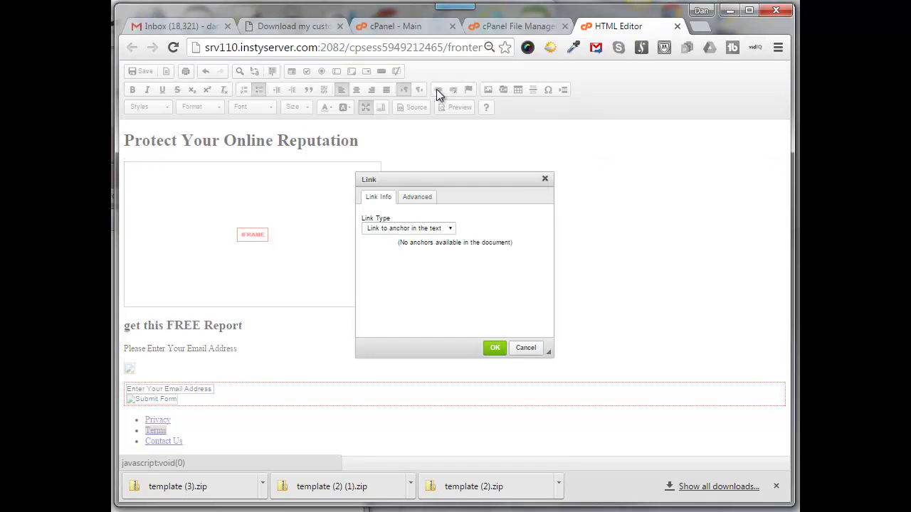
pyautogui.click(450, 228)
pyautogui.click(377, 237)
pyautogui.click(422, 255)
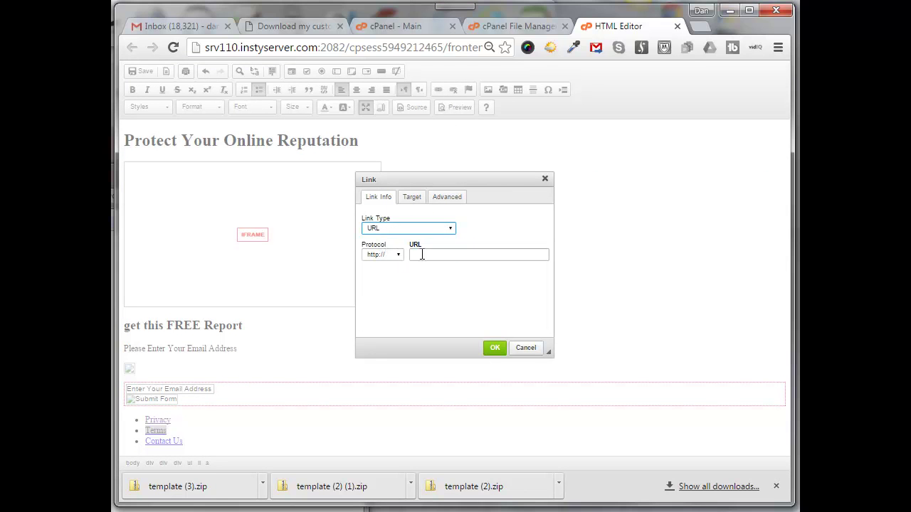
pyautogui.click(422, 255)
pyautogui.rightClick(419, 258)
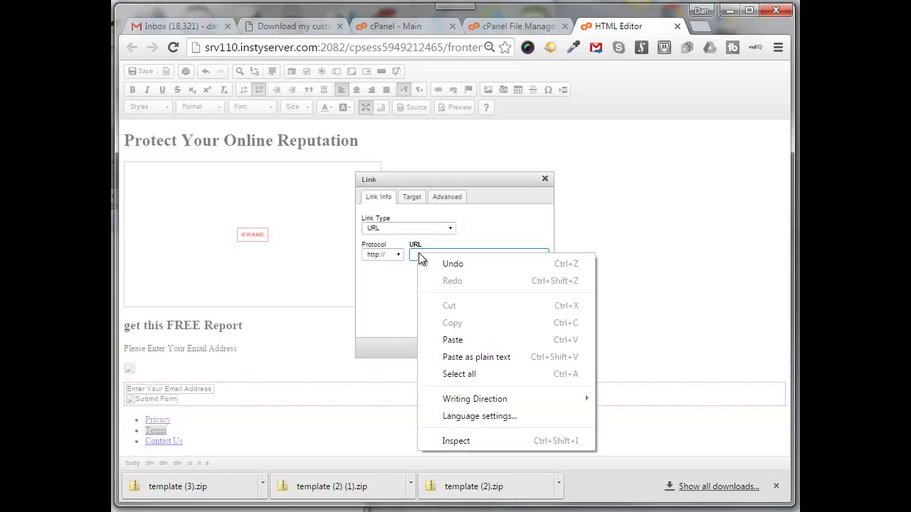
pyautogui.click(453, 339)
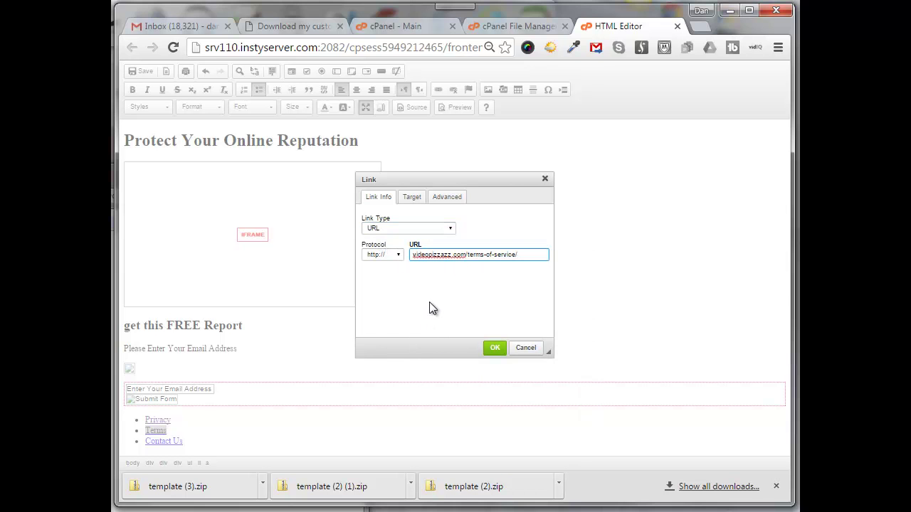
pyautogui.click(493, 349)
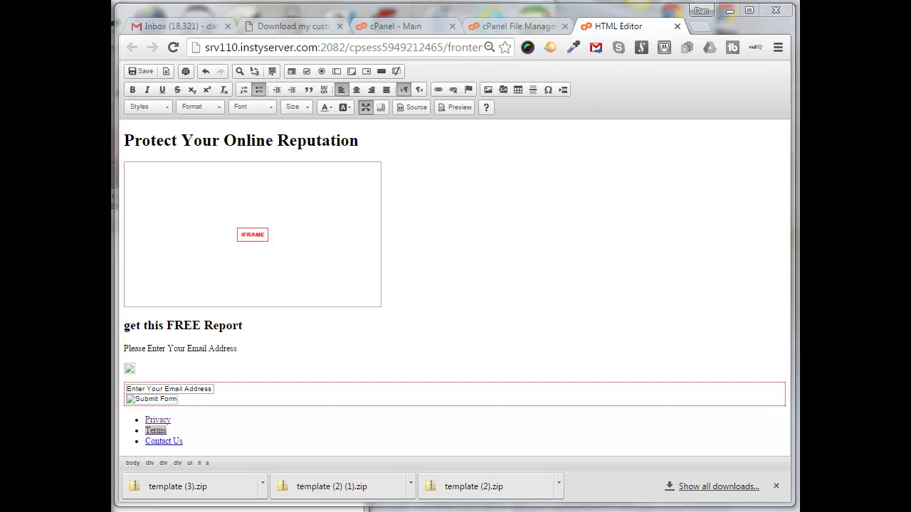
pyautogui.moveTo(145, 441); pyautogui.dragTo(186, 443)
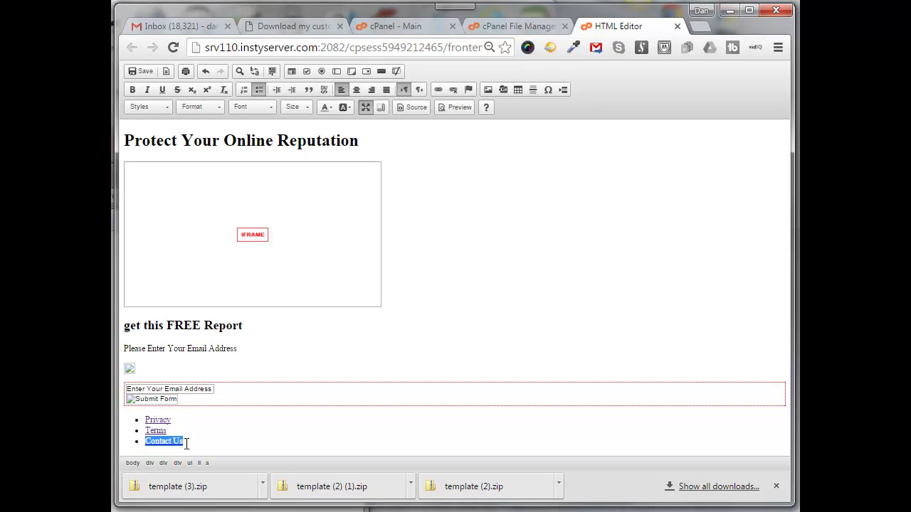
pyautogui.click(437, 90)
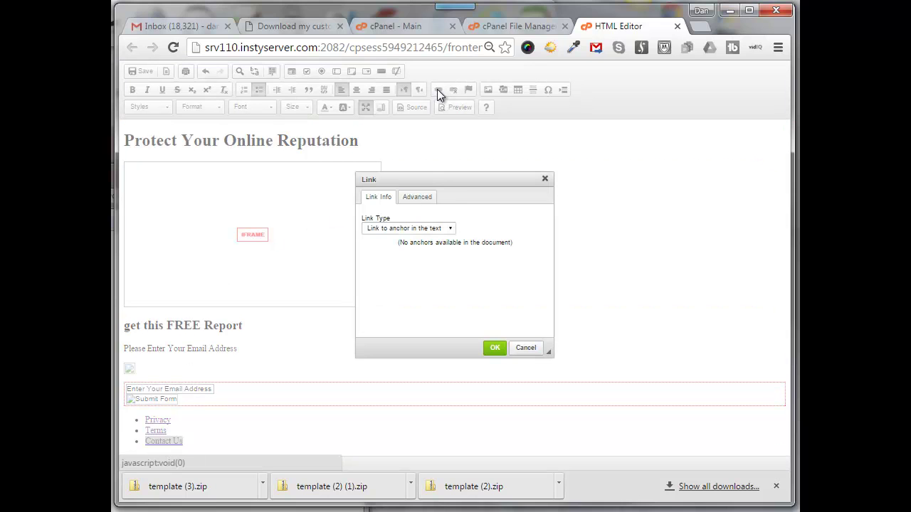
pyautogui.click(452, 227)
pyautogui.click(377, 238)
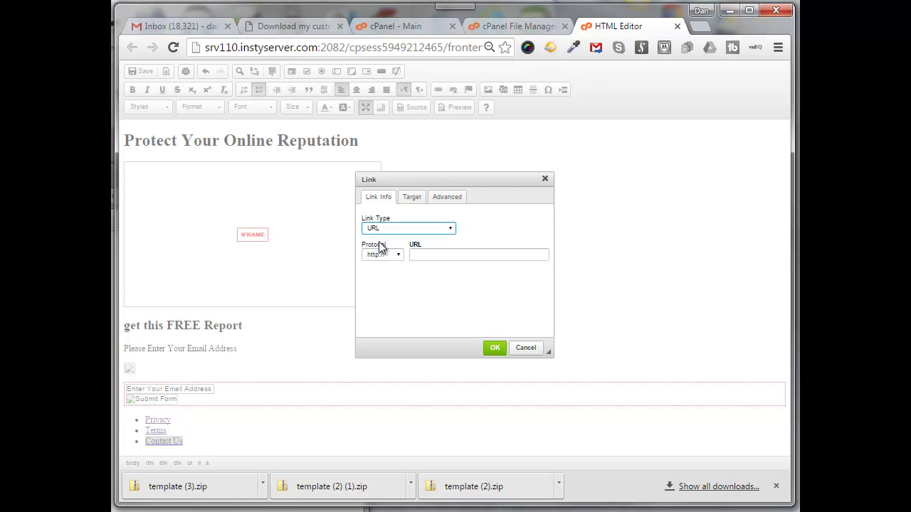
pyautogui.click(415, 255)
pyautogui.rightClick(417, 254)
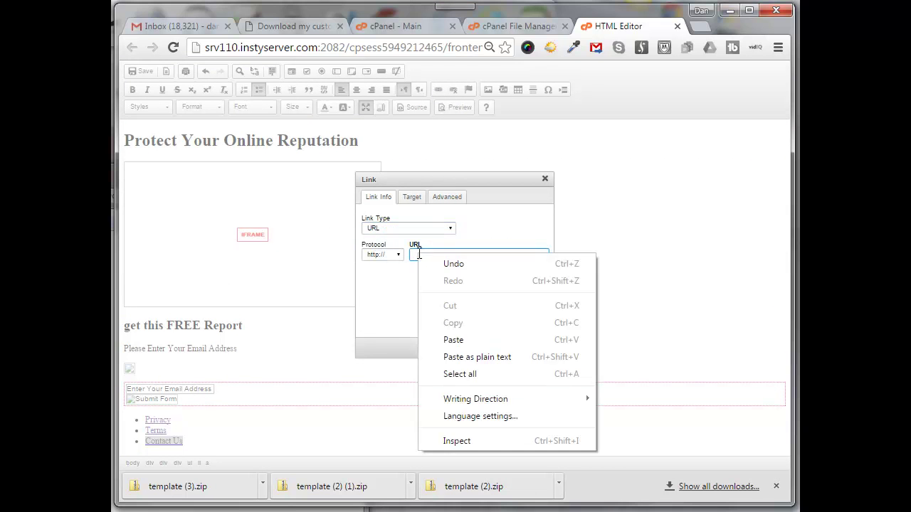
pyautogui.click(449, 339)
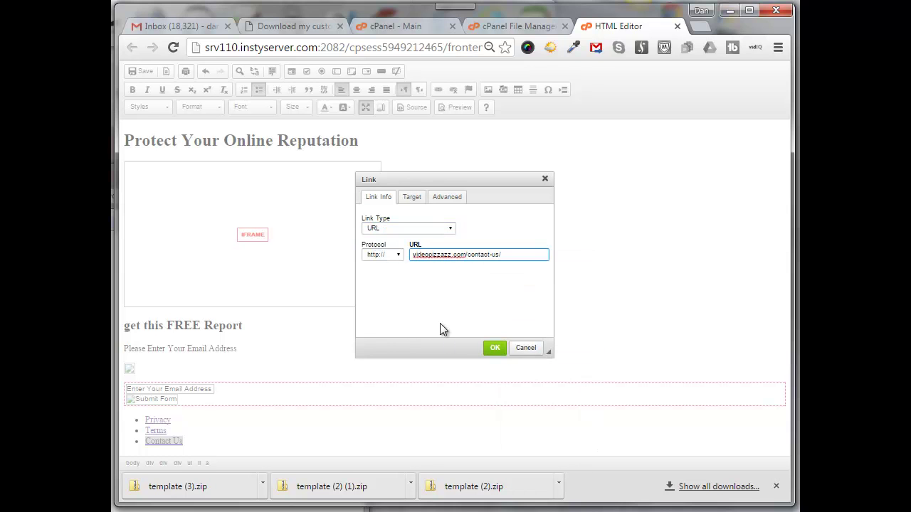
pyautogui.click(495, 347)
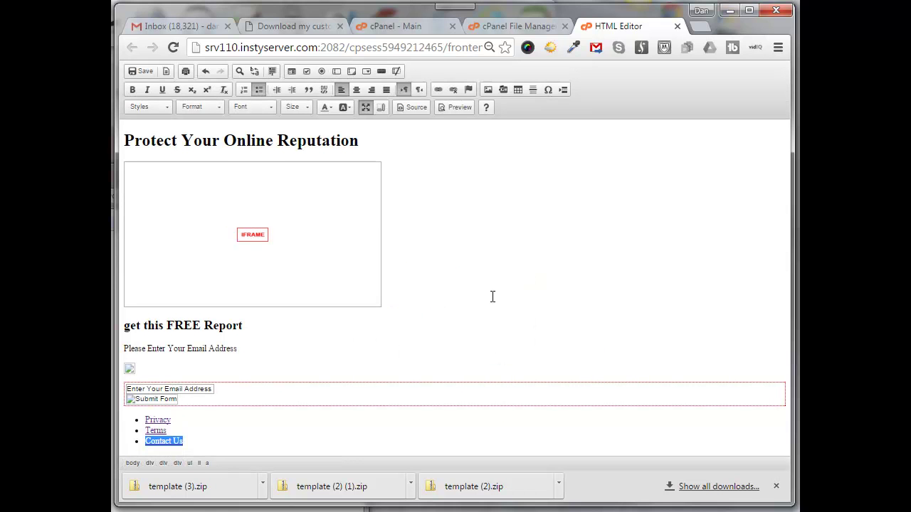
pyautogui.click(502, 276)
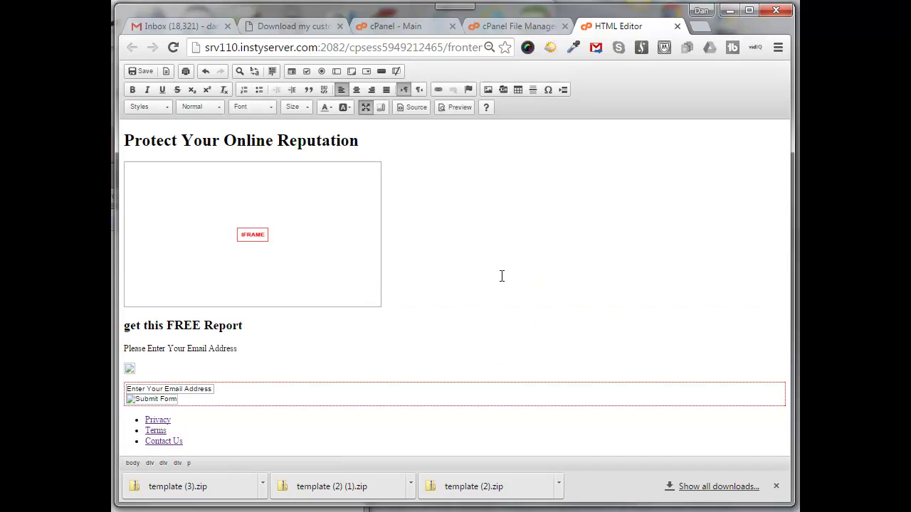
# Step: Save index.html with the new footer links and close the HTML Editor
pyautogui.click(145, 74)
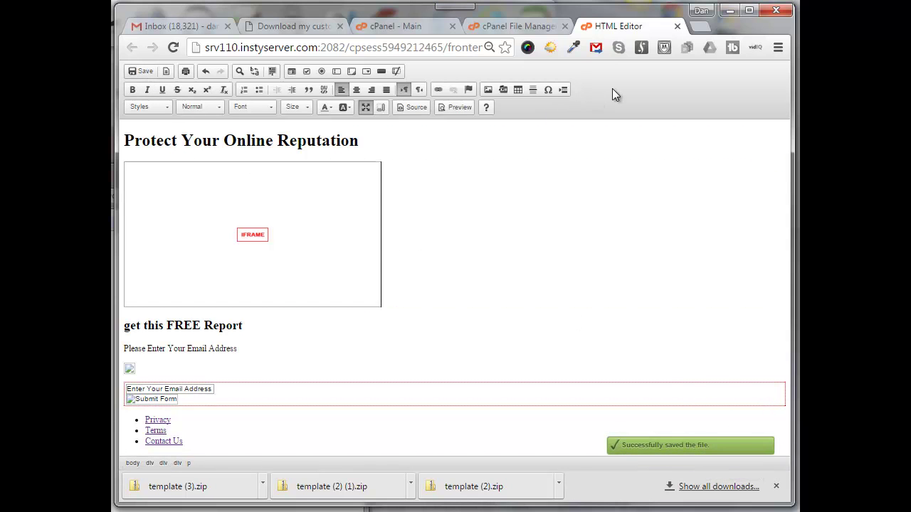
pyautogui.click(676, 27)
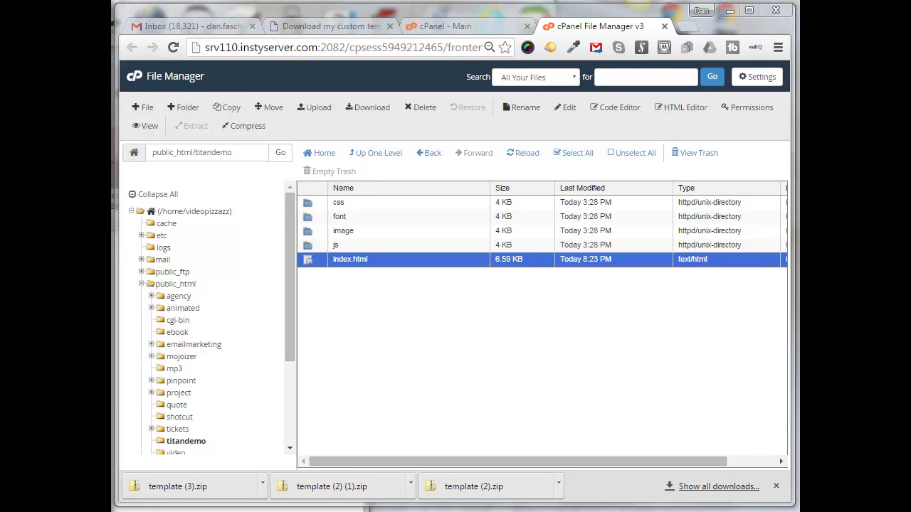
# Step: Load videopizzazz.com/titandemo in a new Chrome tab
pyautogui.hotkey('ctrl', 't')
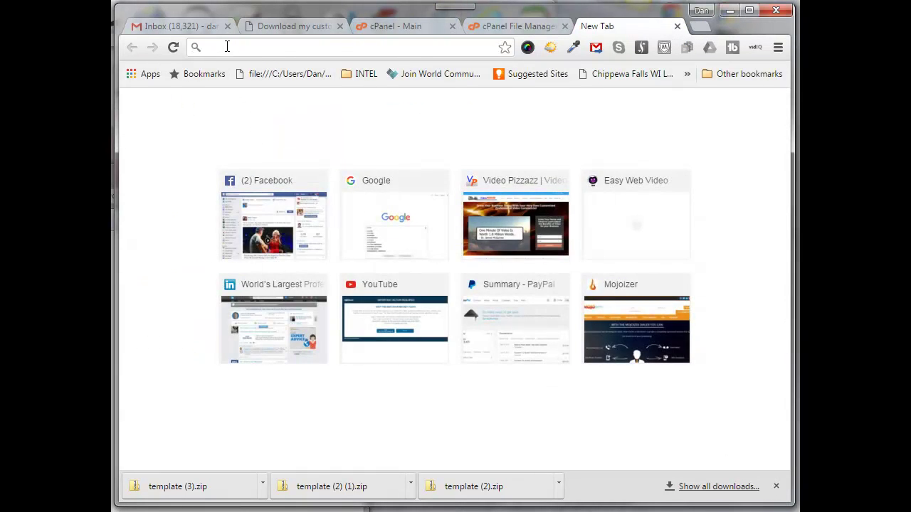
pyautogui.write('videopizzazz.com/titandemo/')
pyautogui.press('Return')
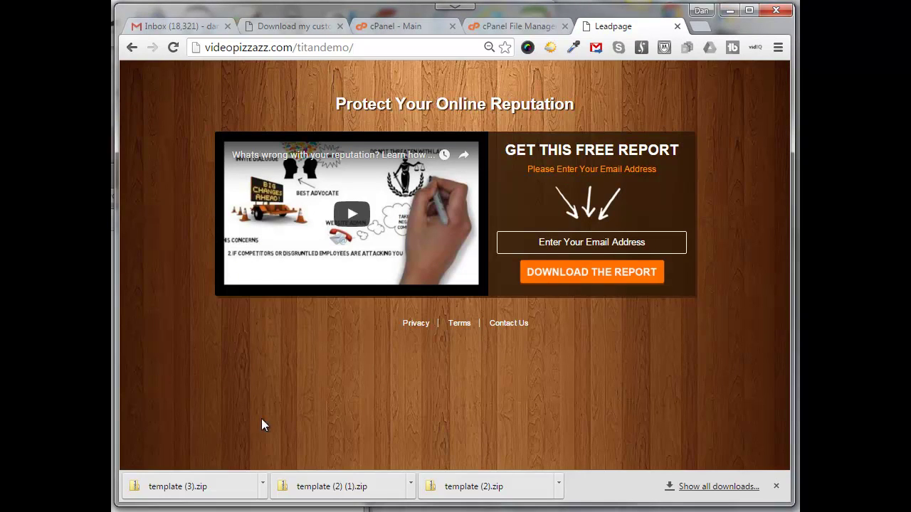
# Step: Test the Privacy, Terms and Contact Us links, returning to the landing page after each
pyautogui.click(418, 327)
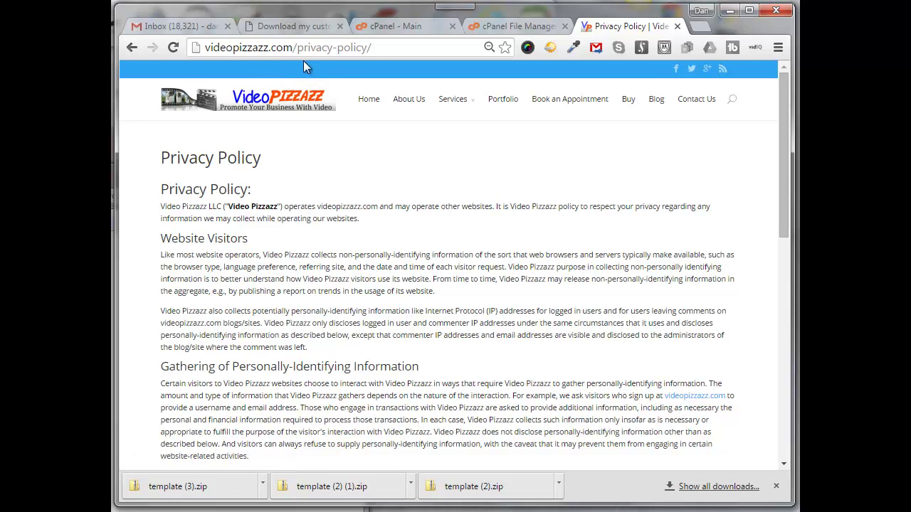
pyautogui.click(132, 47)
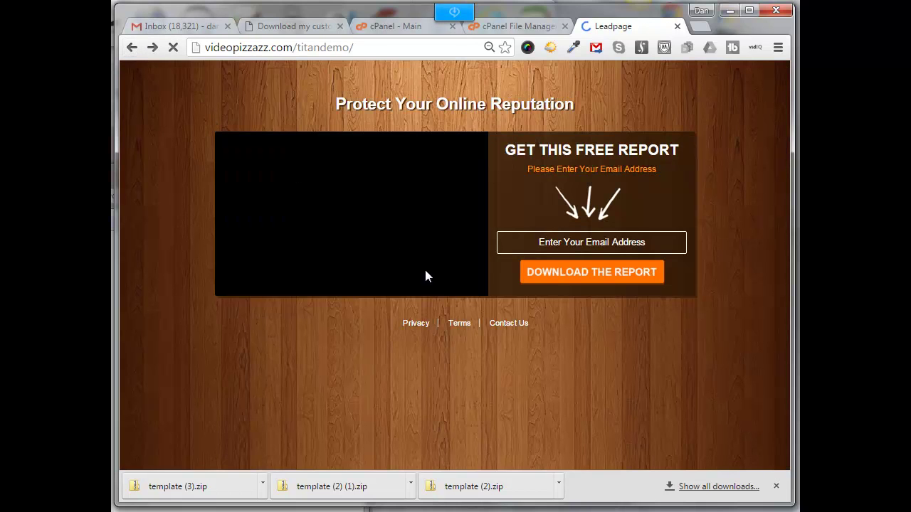
pyautogui.click(458, 321)
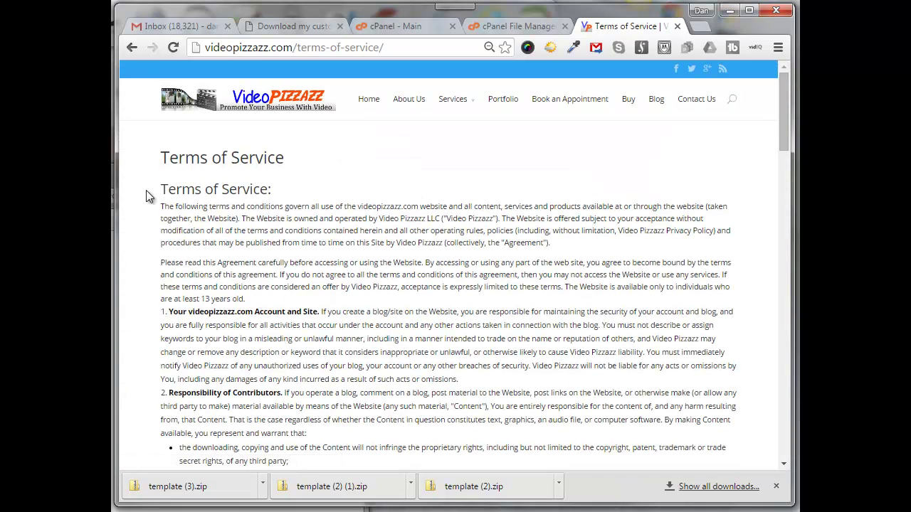
pyautogui.click(132, 47)
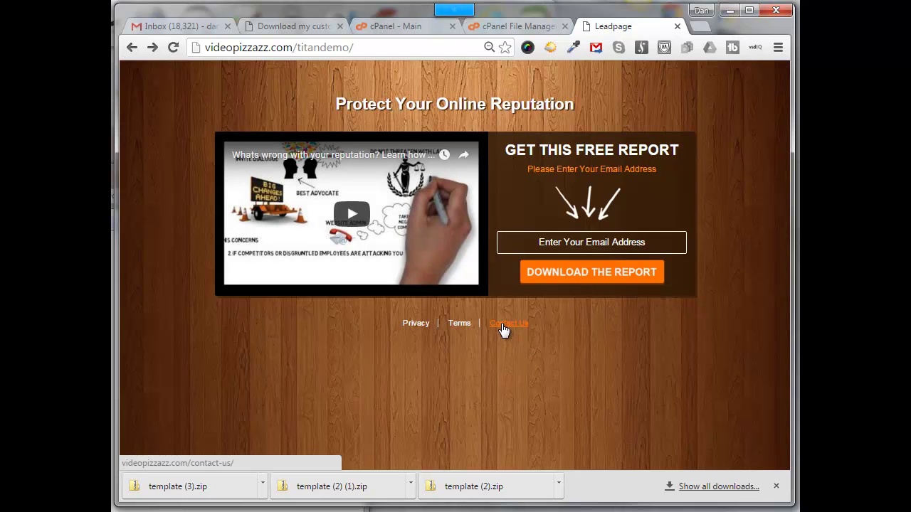
pyautogui.click(503, 327)
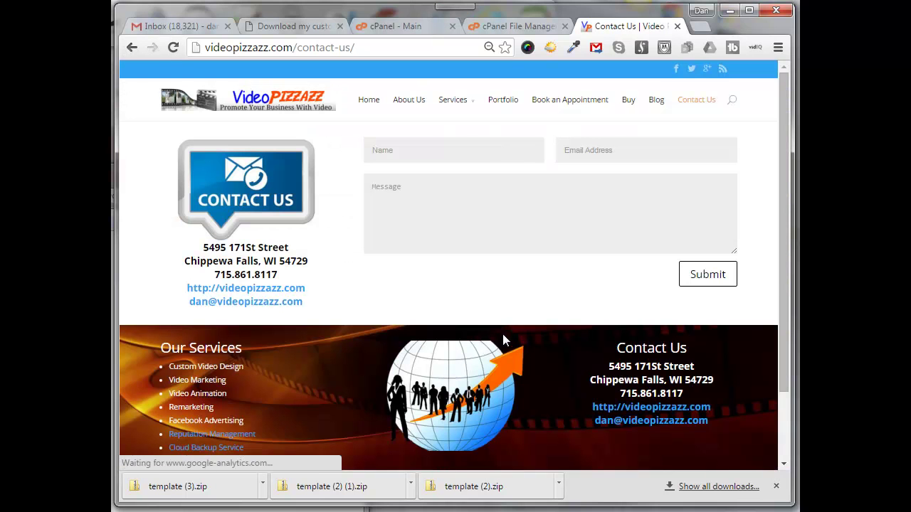
pyautogui.click(133, 48)
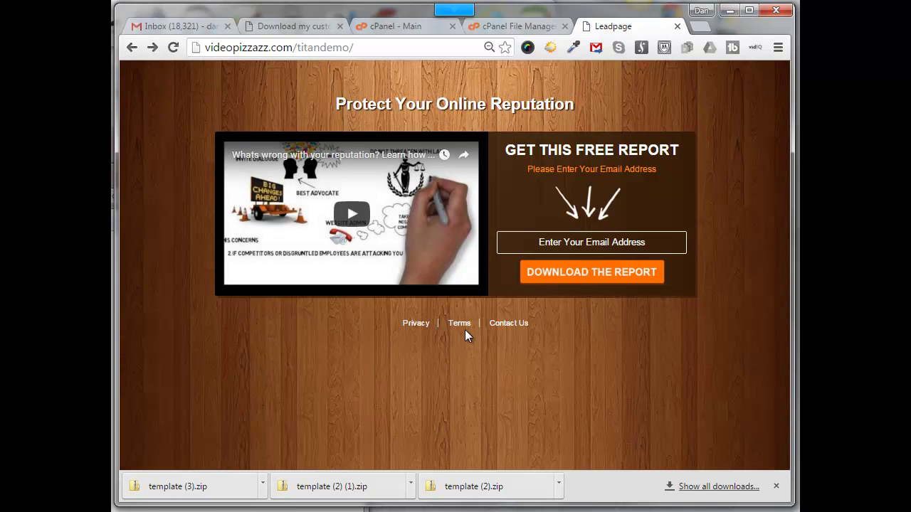